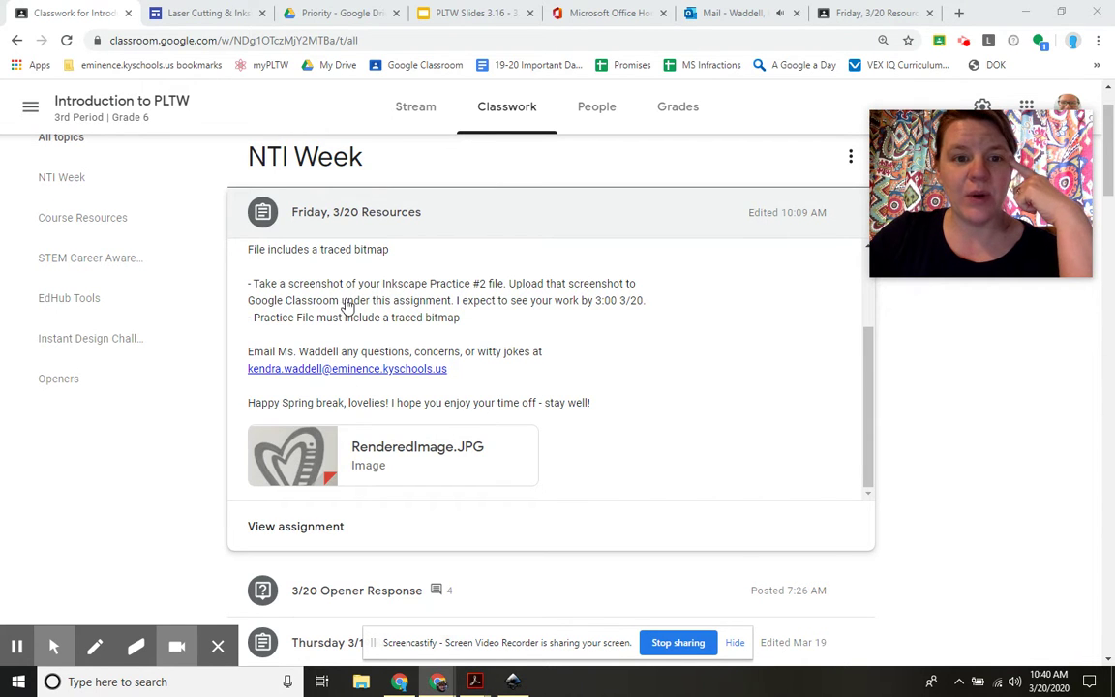
# - Look over the Laser Cutting & Inkscape Resources Background page, then return to the Classroom classwork page
pyautogui.scroll(-1, 349, 301)
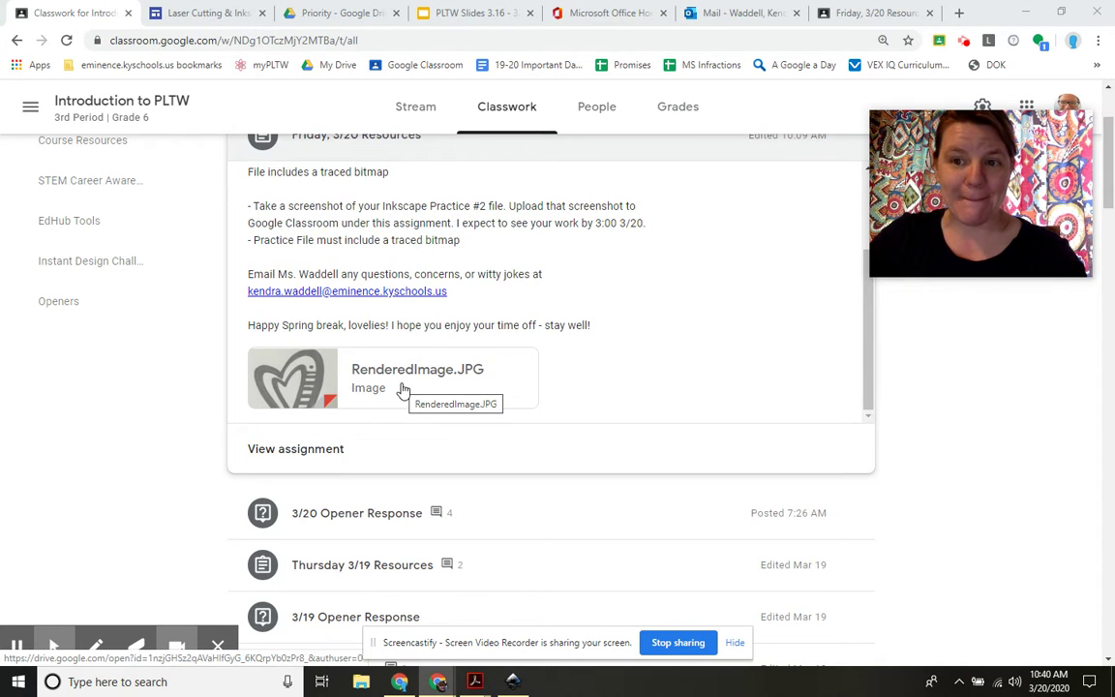
pyautogui.click(211, 13)
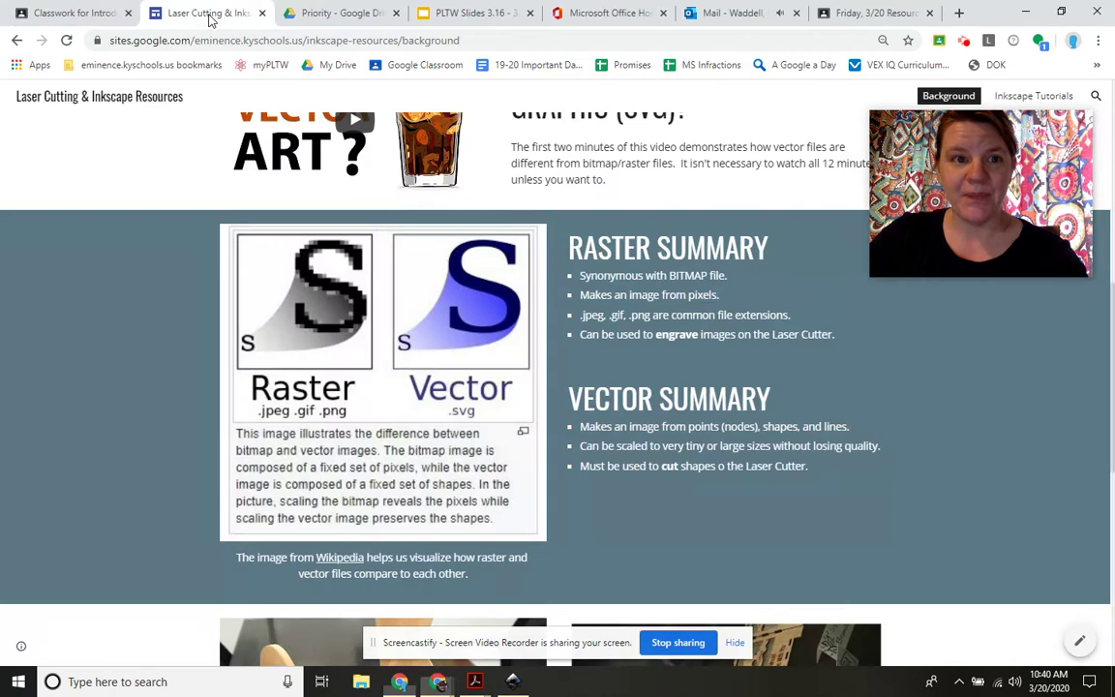
pyautogui.click(948, 96)
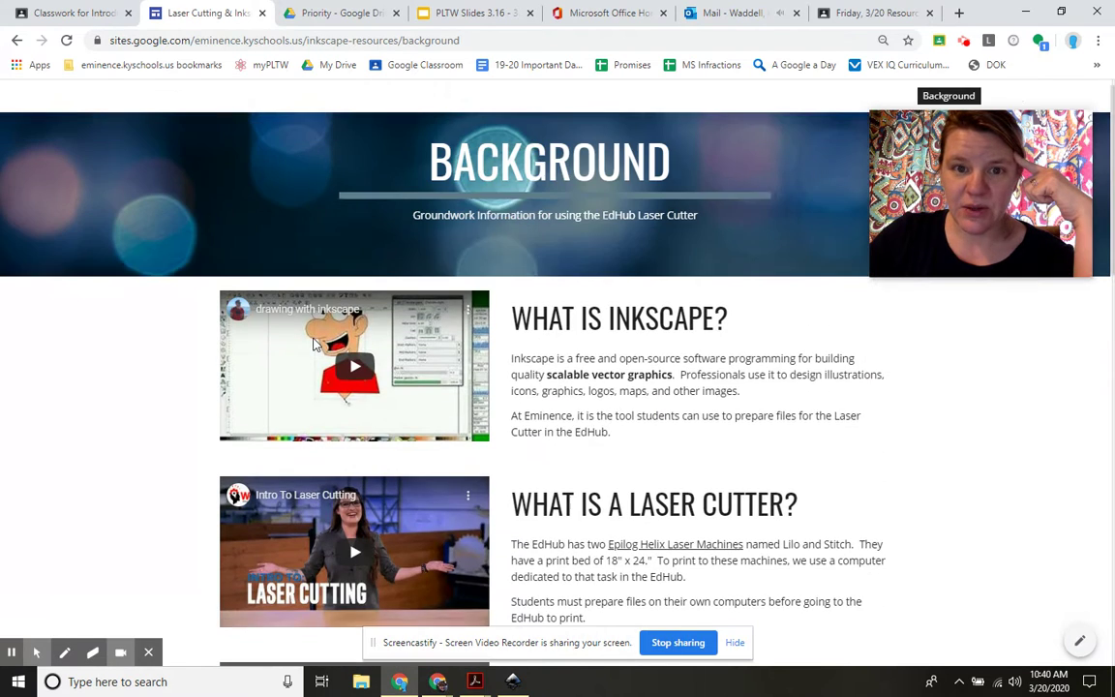
pyautogui.scroll(-6, 516, 258)
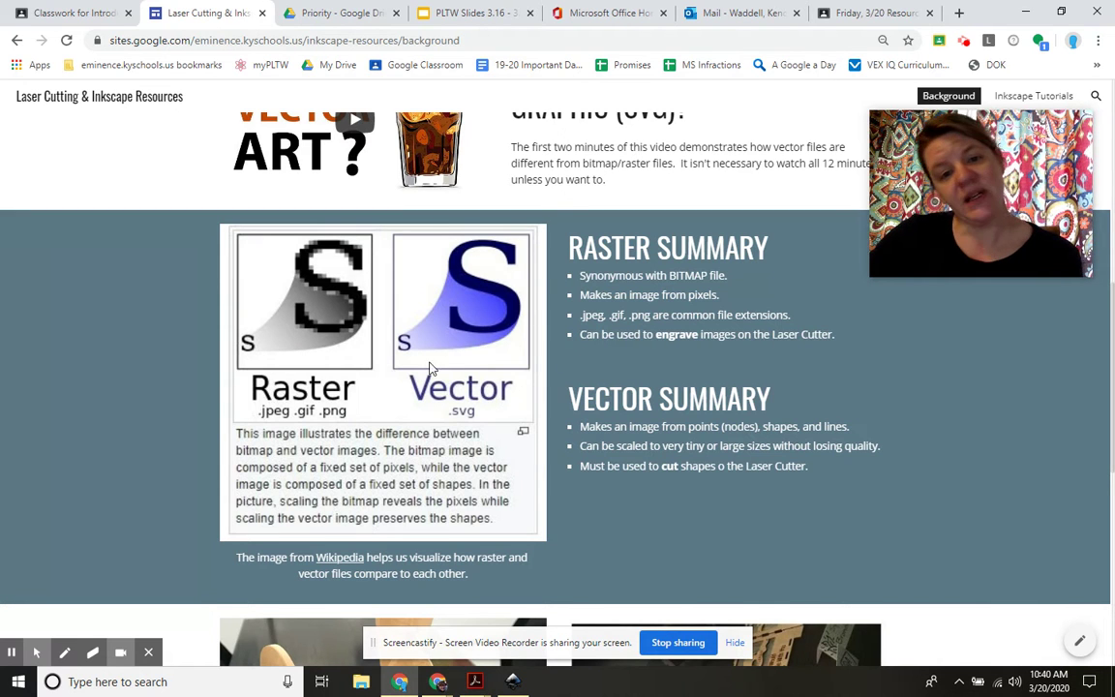
pyautogui.click(76, 16)
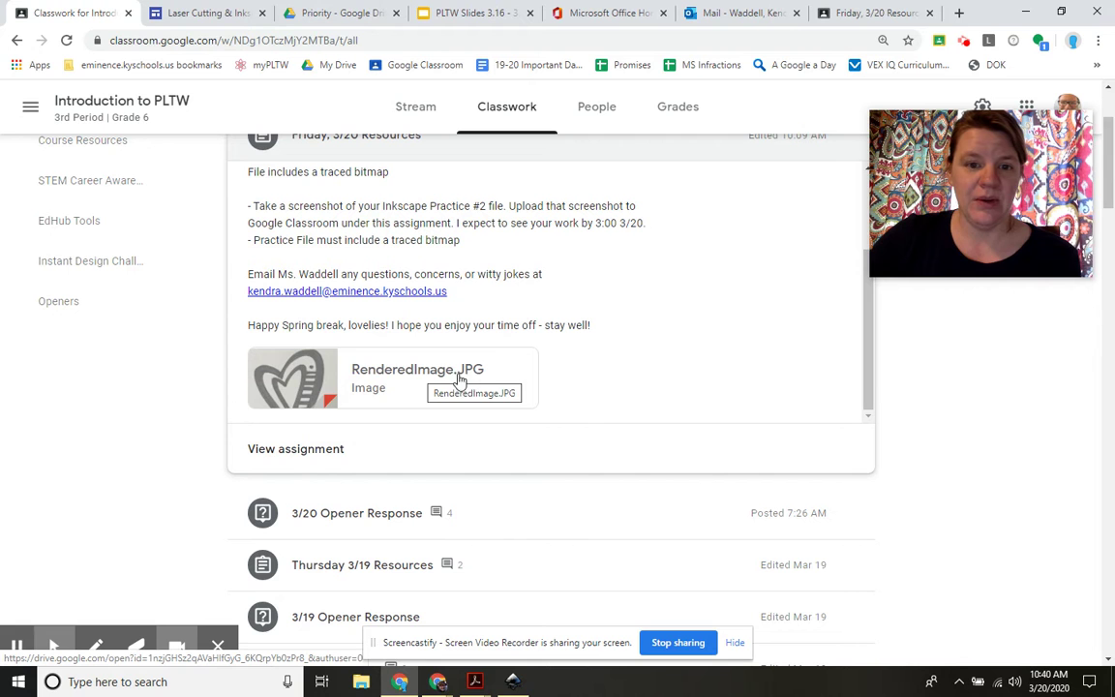
pyautogui.click(187, 13)
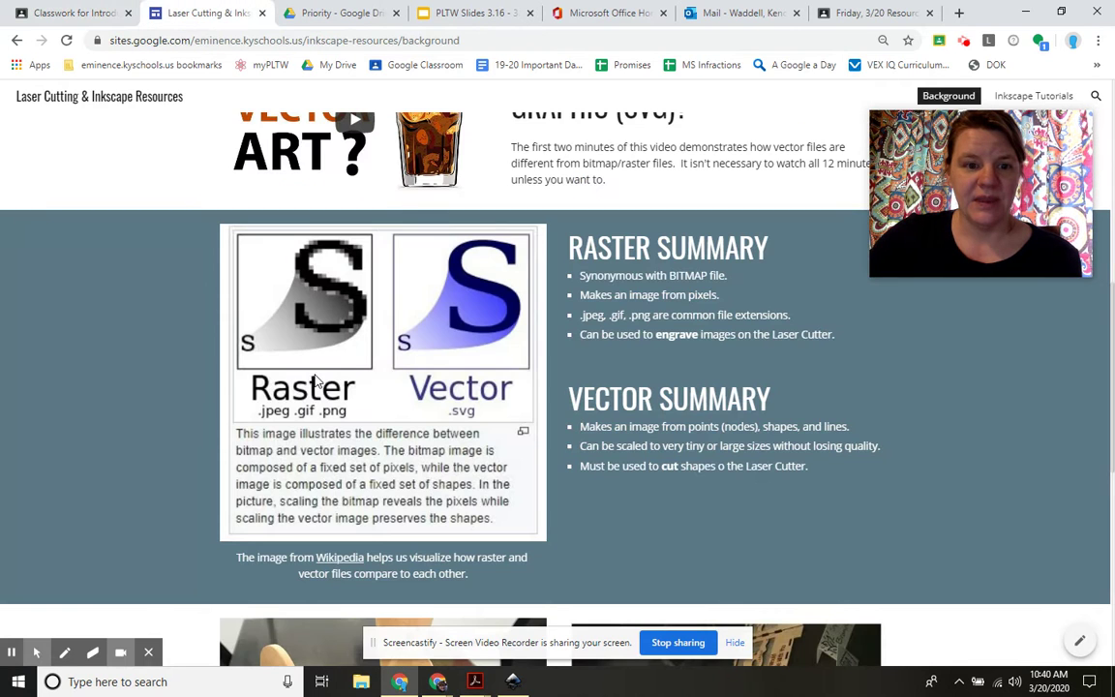
pyautogui.click(85, 12)
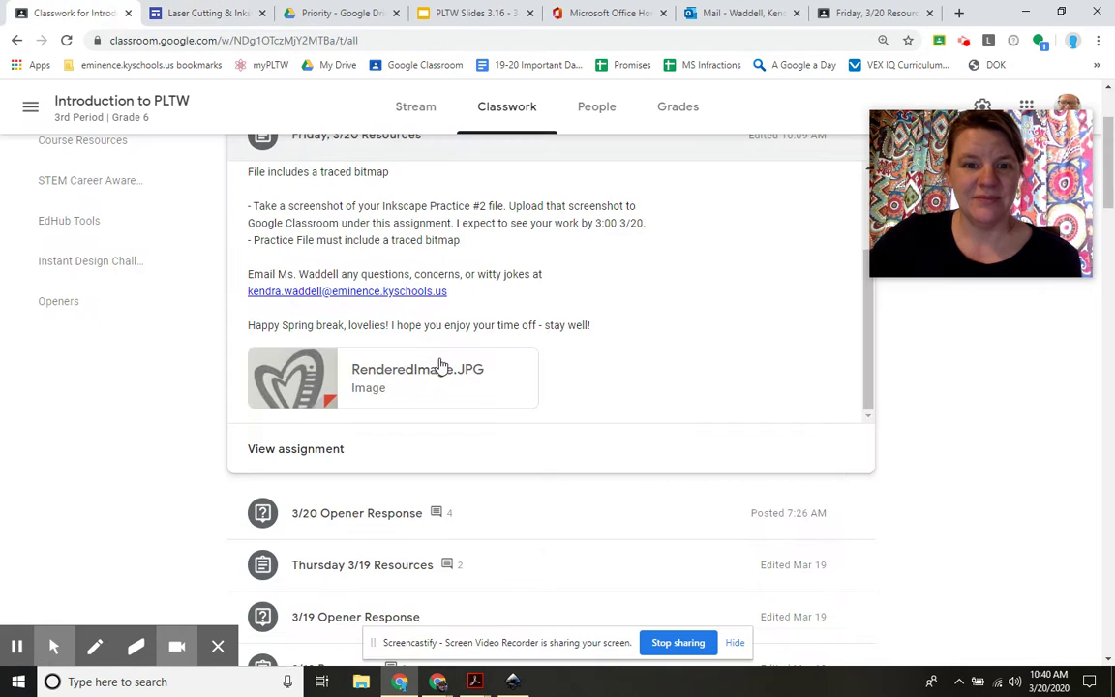
# - Save the RenderedImage.JPG attachment to the Desktop as RenderedImage (1), then close the preview
pyautogui.click(398, 381)
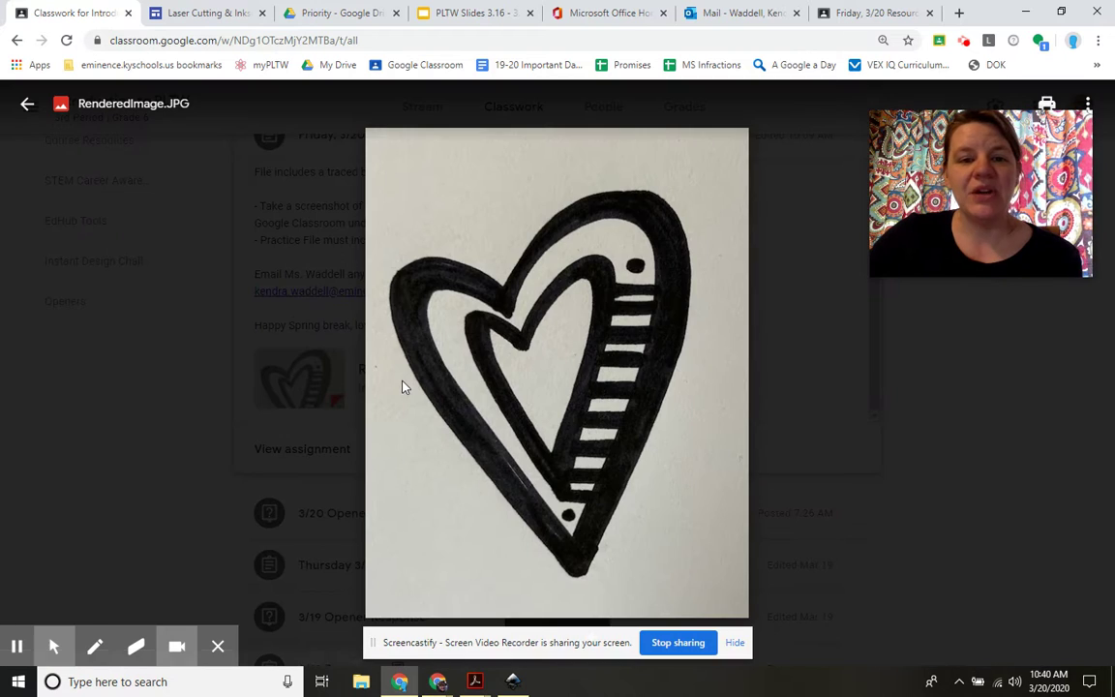
pyautogui.rightClick(597, 347)
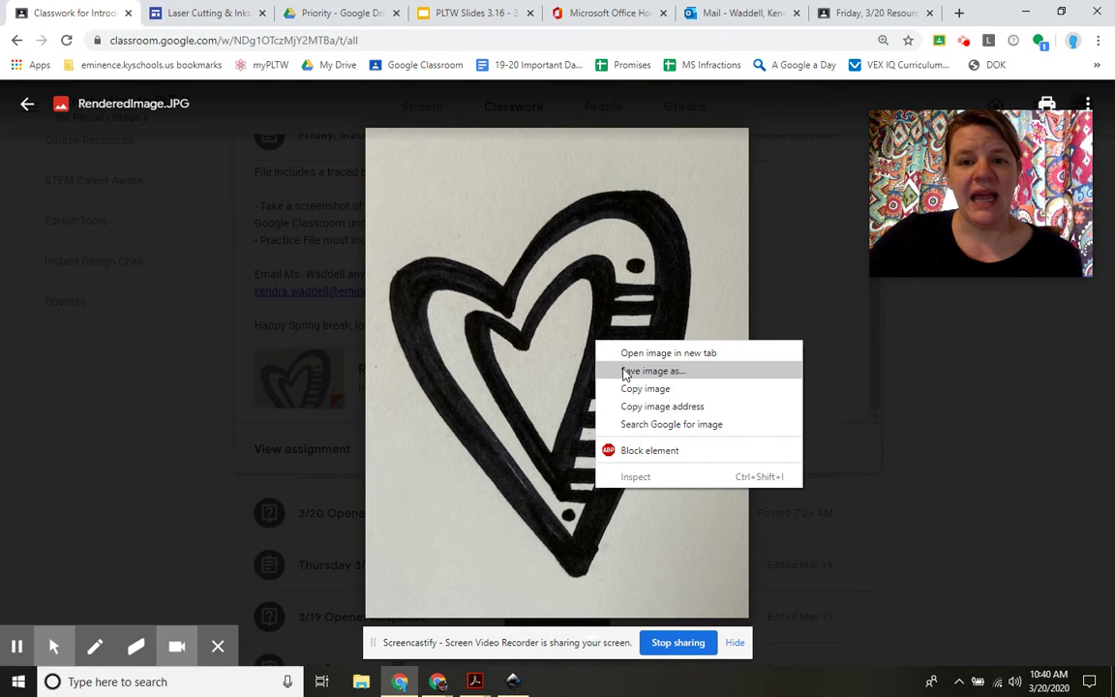
pyautogui.click(625, 372)
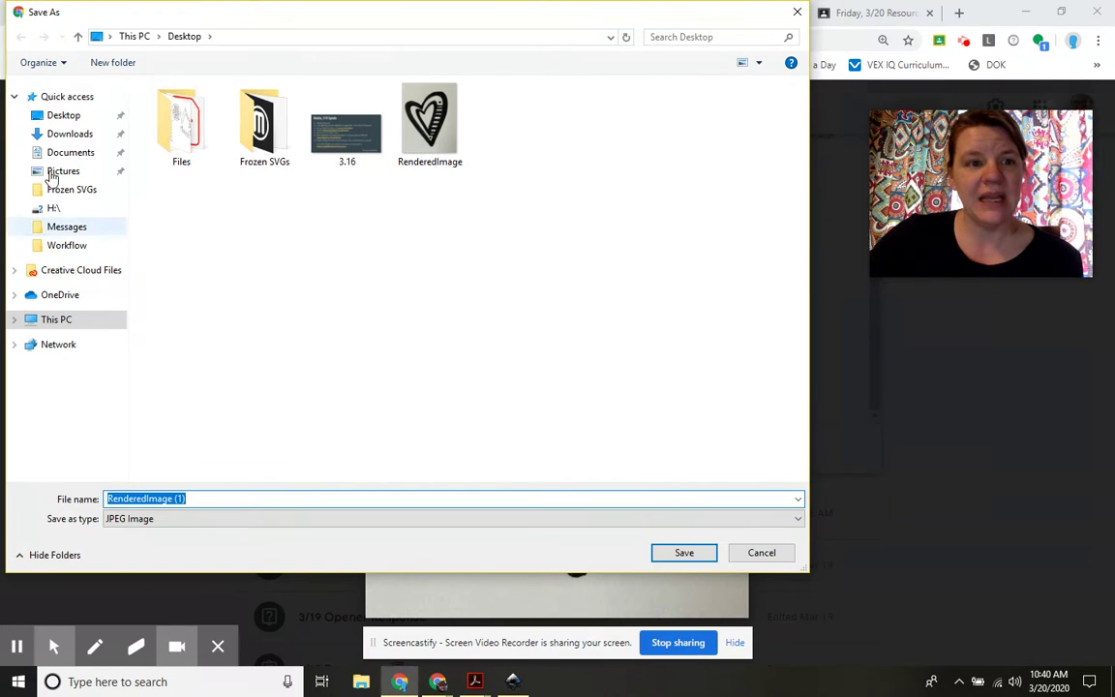
pyautogui.click(60, 118)
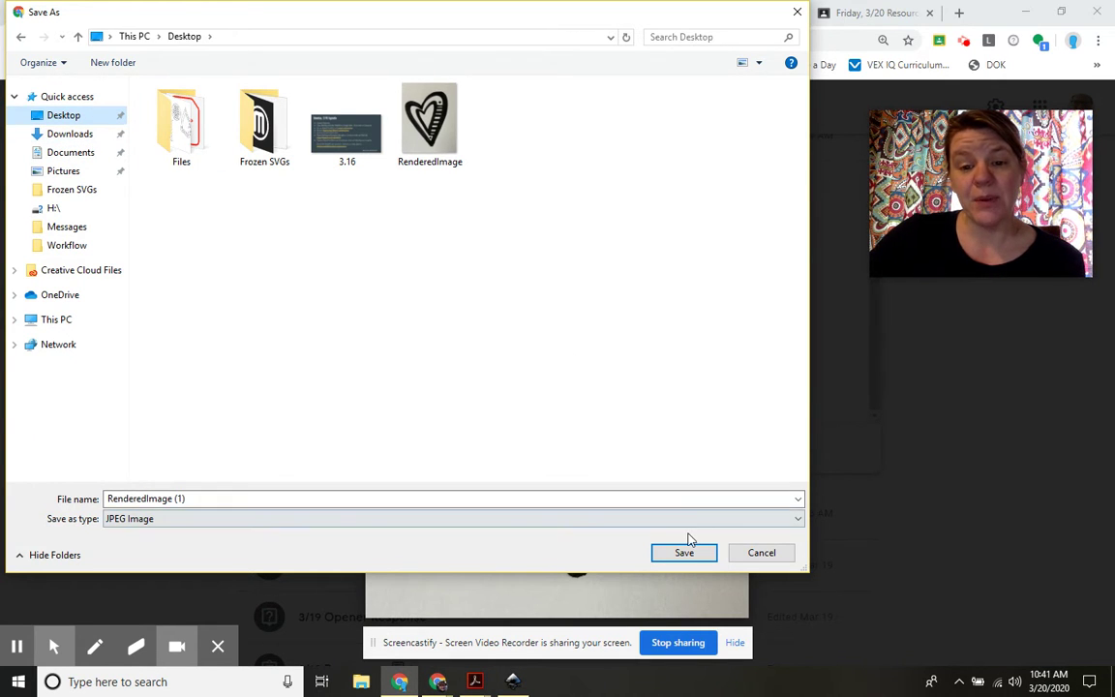
pyautogui.click(685, 551)
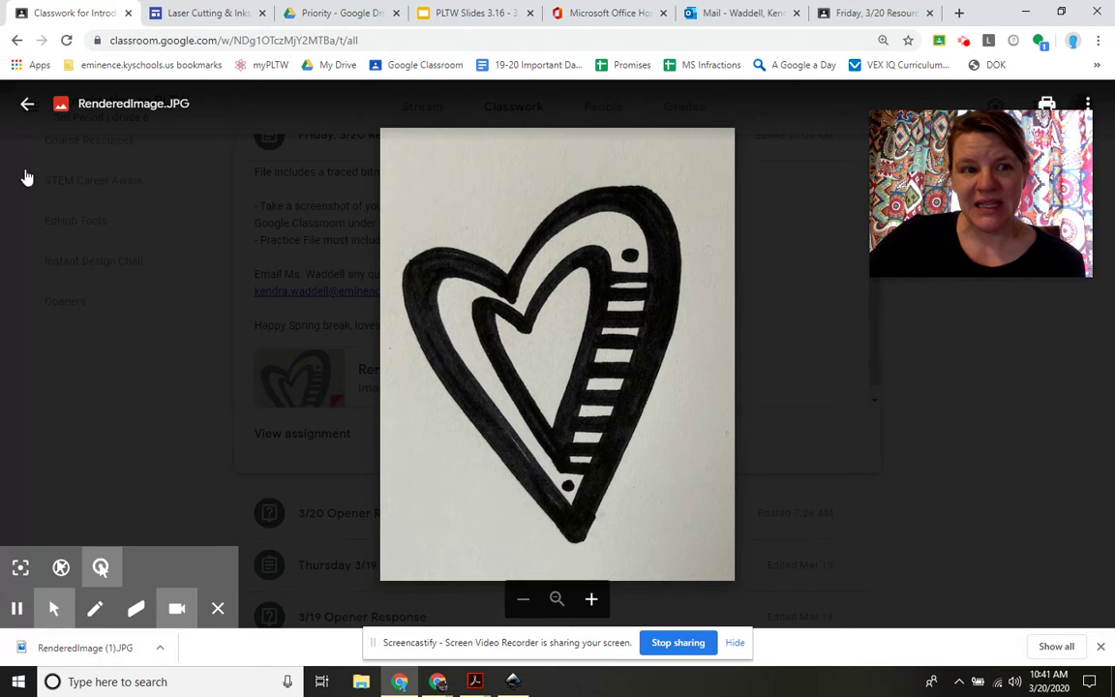
pyautogui.click(27, 103)
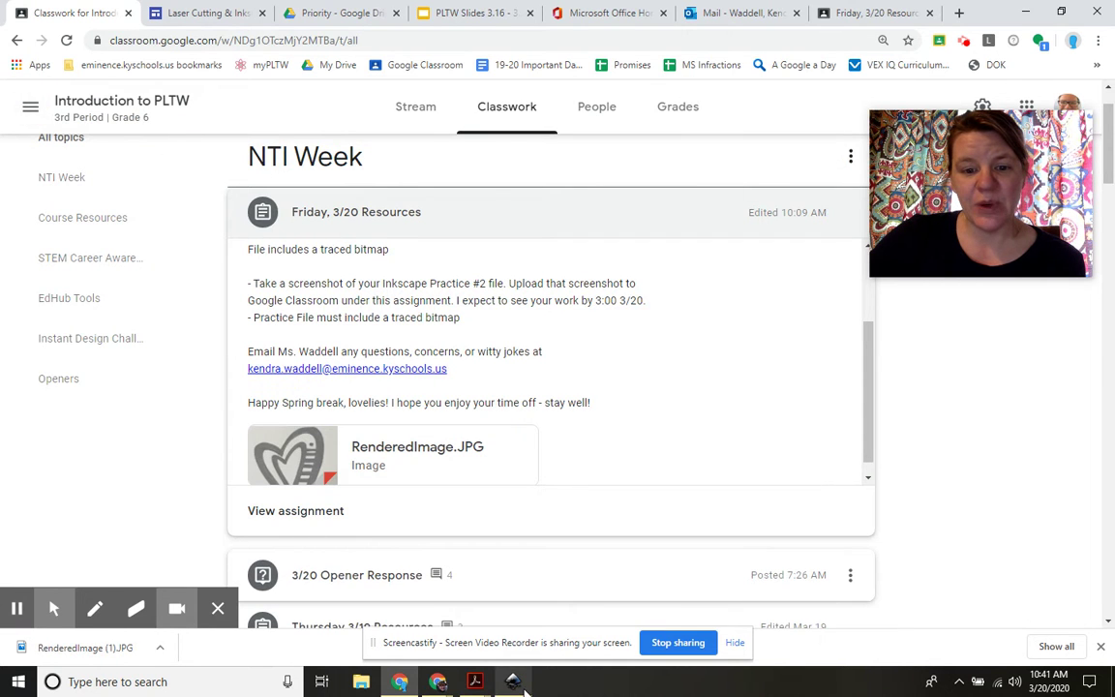
# - In Inkscape, delete the old heart bitmap and then its traced heart outline
pyautogui.click(513, 682)
pyautogui.click(528, 254)
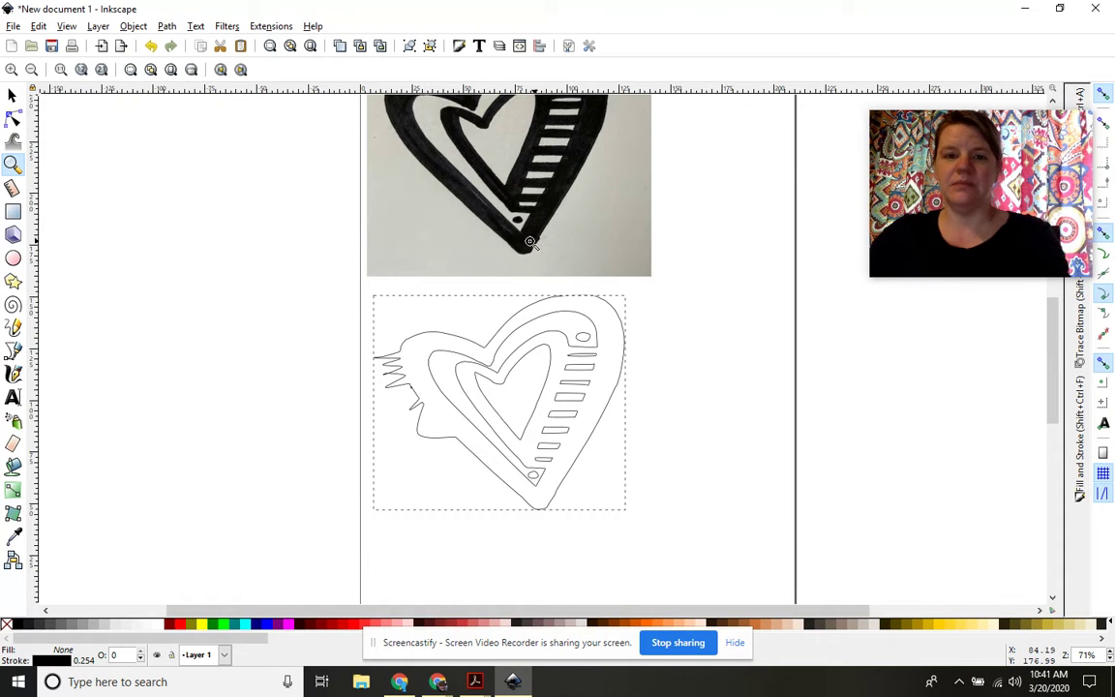
pyautogui.click(12, 94)
pyautogui.click(557, 218)
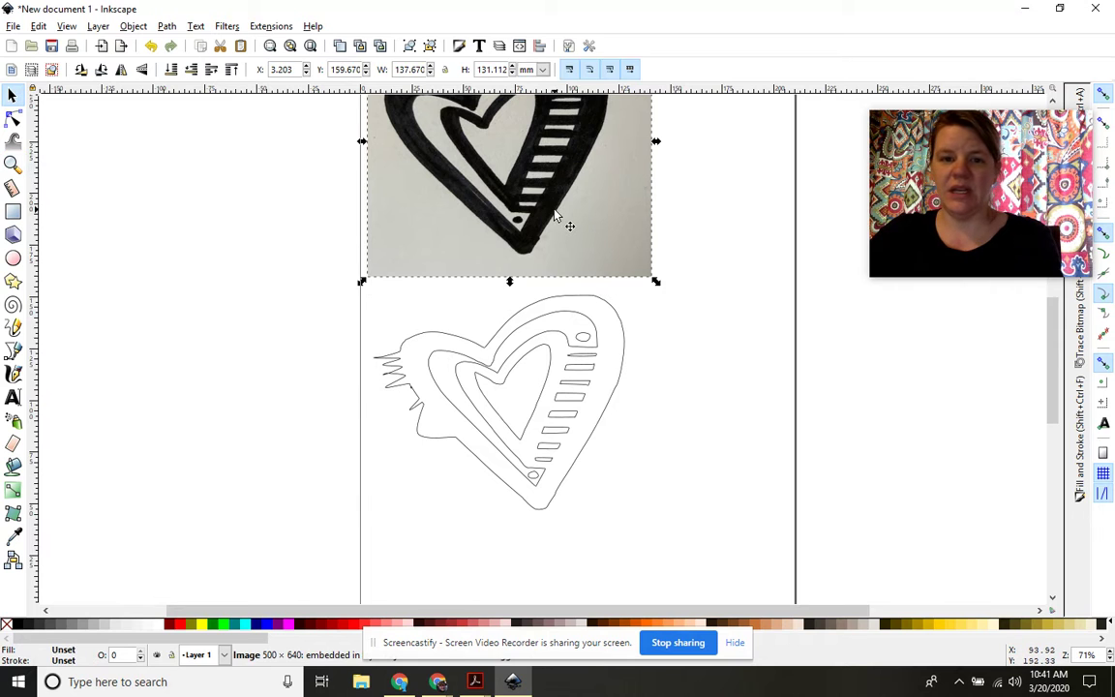
pyautogui.press('Delete')
pyautogui.click(552, 352)
pyautogui.press('Delete')
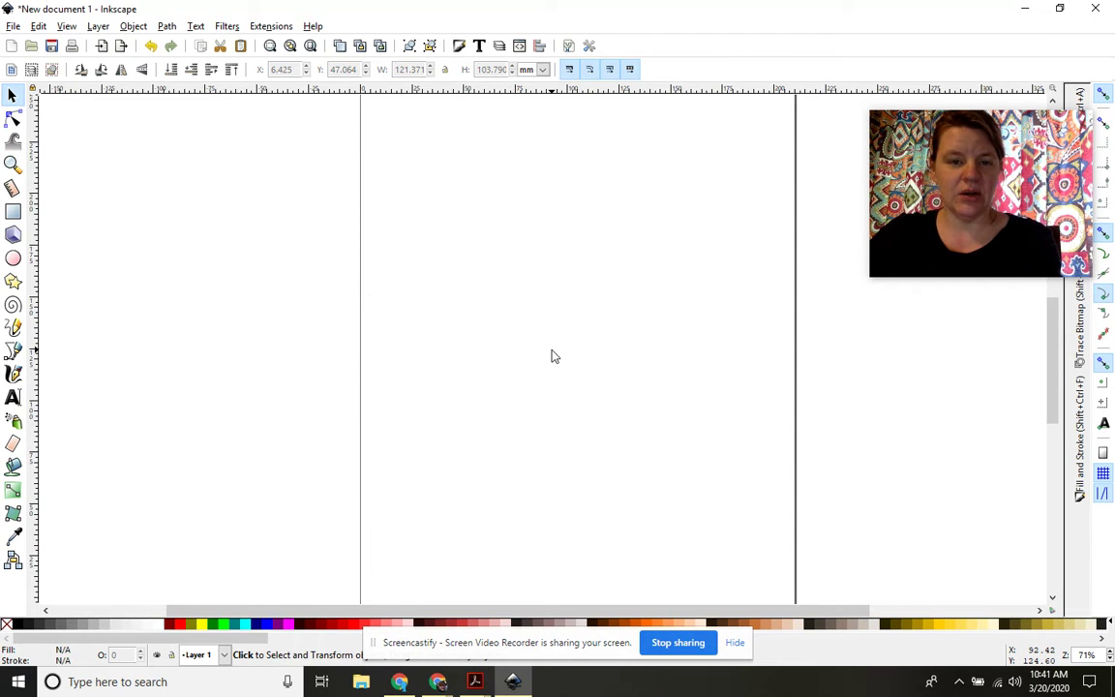
pyautogui.scroll(-3, 552, 341)
pyautogui.scroll(7, 549, 338)
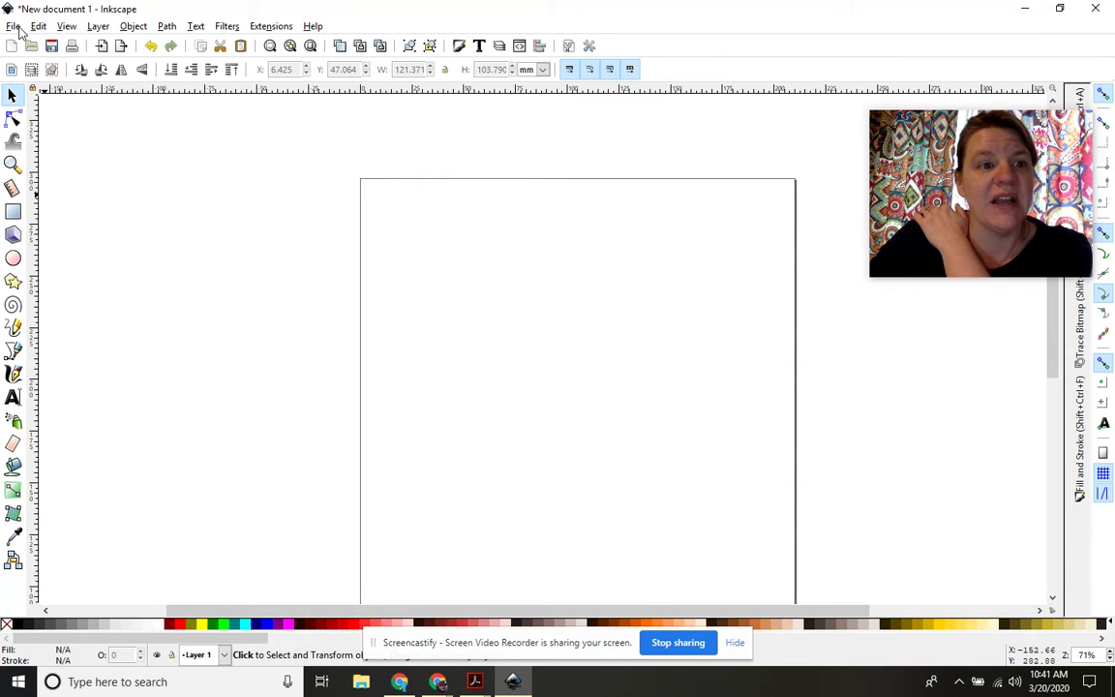
# - Import RenderedImage as embedded, move it top-left and resize it to 158.110 × 134.535 mm
pyautogui.click(16, 27)
pyautogui.click(30, 178)
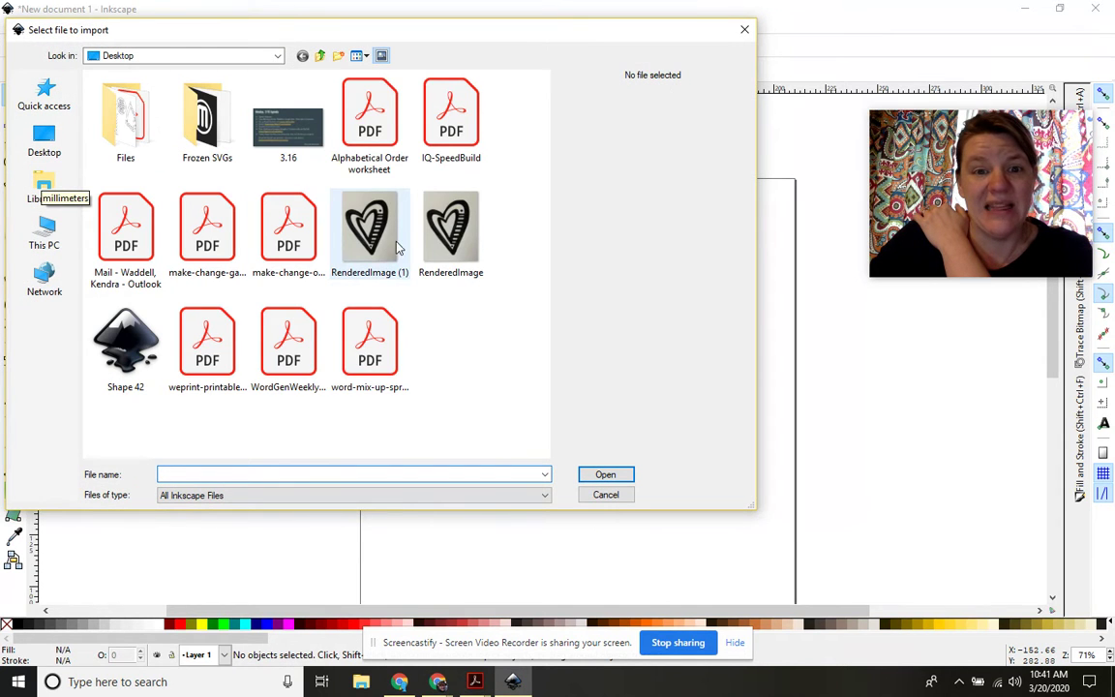
pyautogui.click(453, 237)
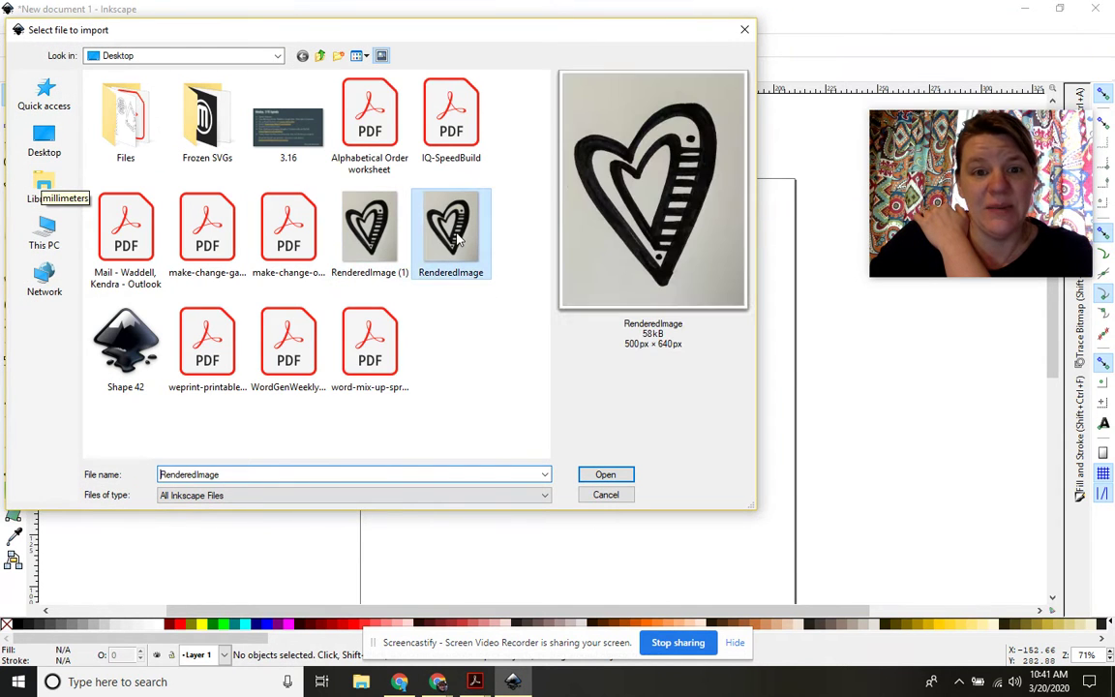
pyautogui.click(606, 474)
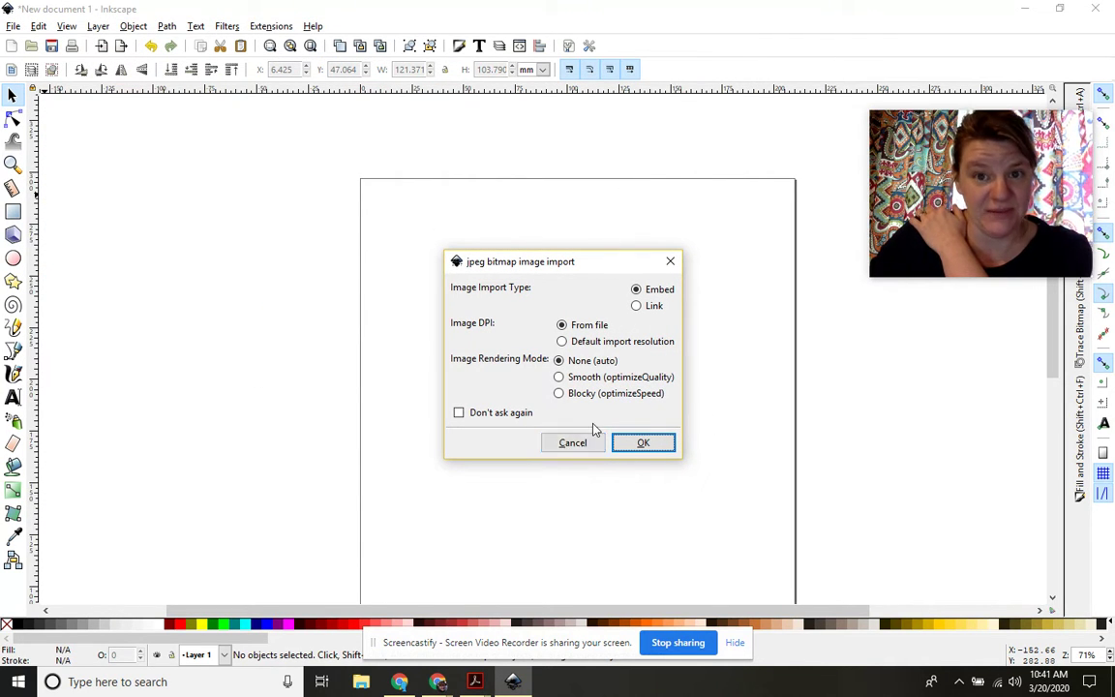
pyautogui.click(641, 444)
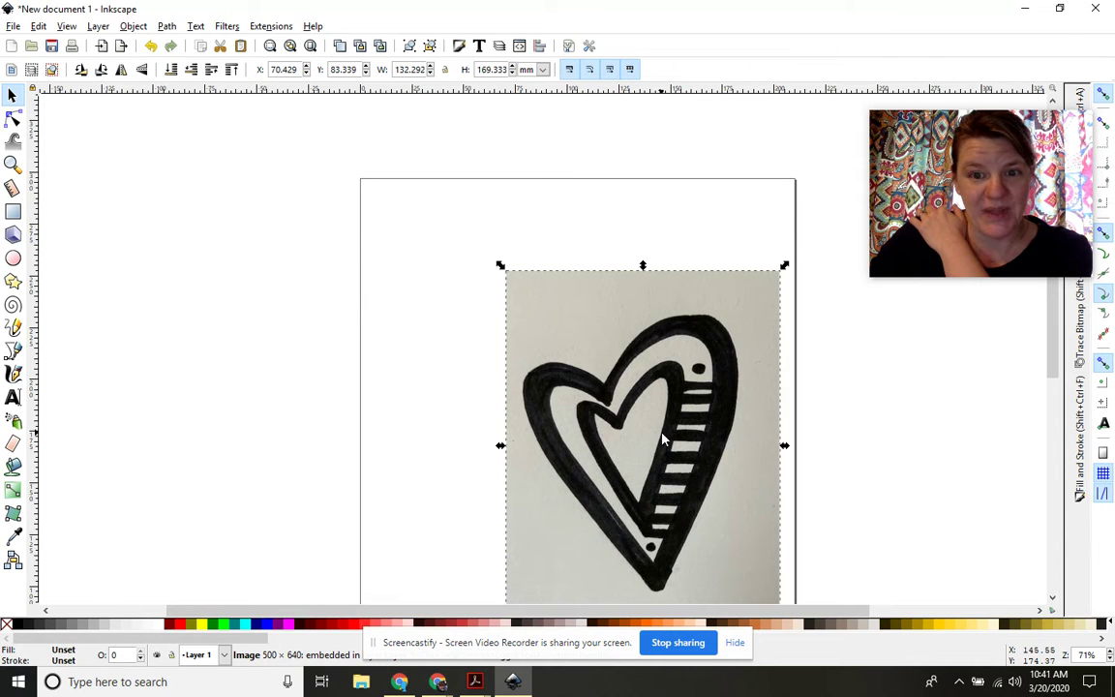
pyautogui.moveTo(661, 438); pyautogui.dragTo(524, 356)
pyautogui.moveTo(652, 548); pyautogui.dragTo(701, 462)
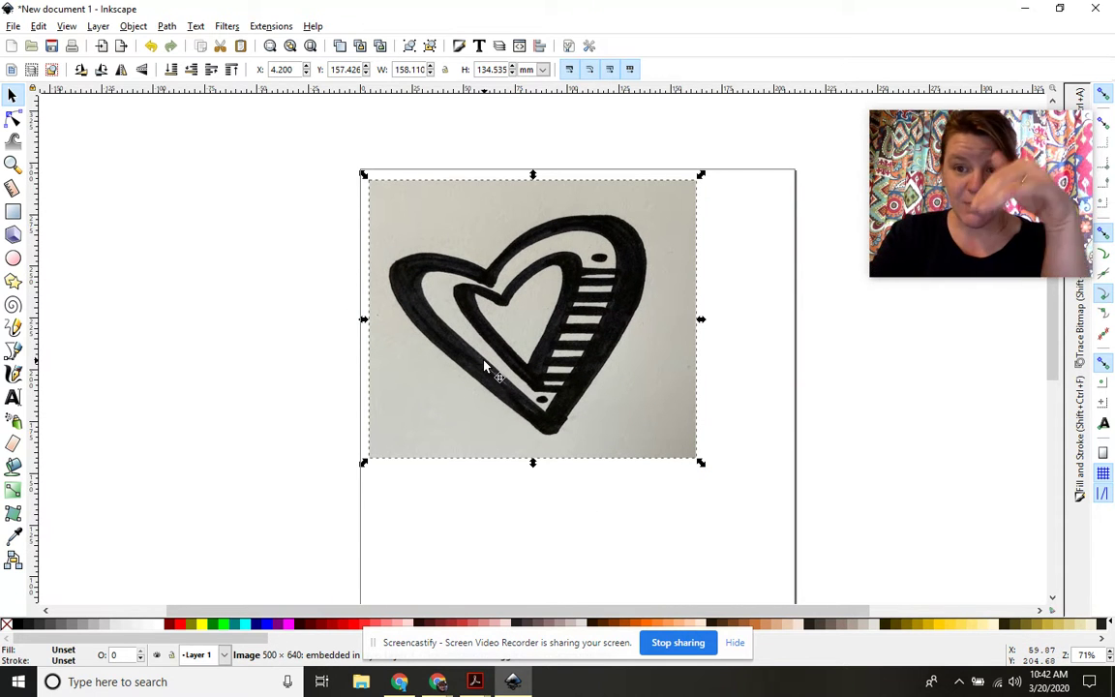
pyautogui.scroll(10, 486, 367)
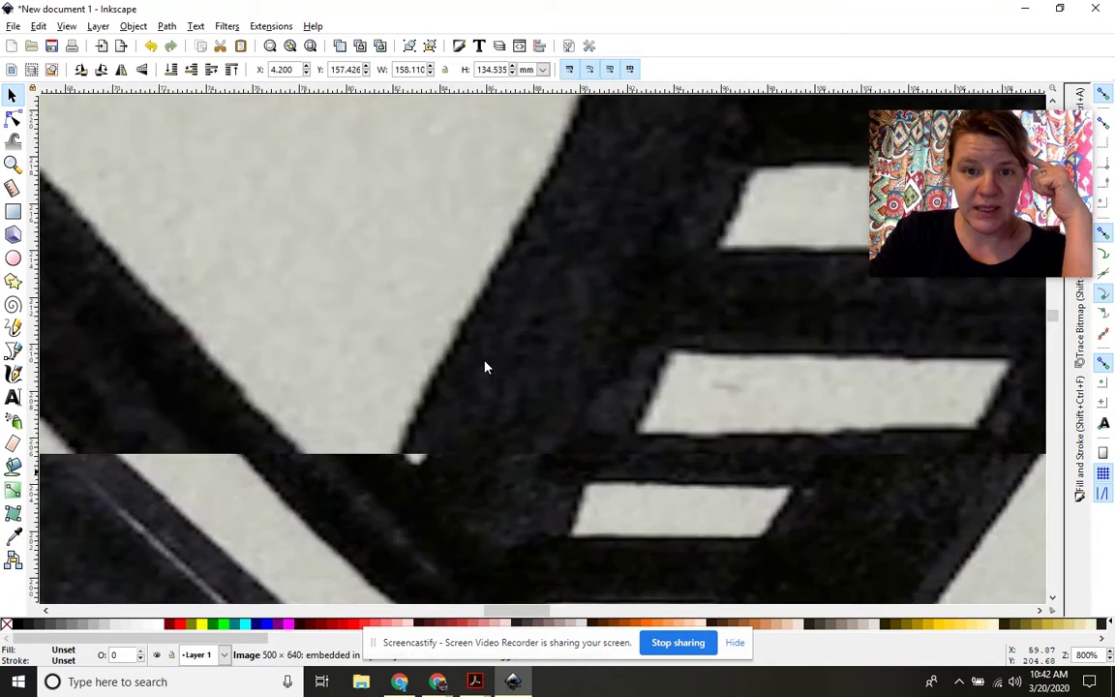
pyautogui.scroll(2, 486, 367)
pyautogui.scroll(-3, 486, 367)
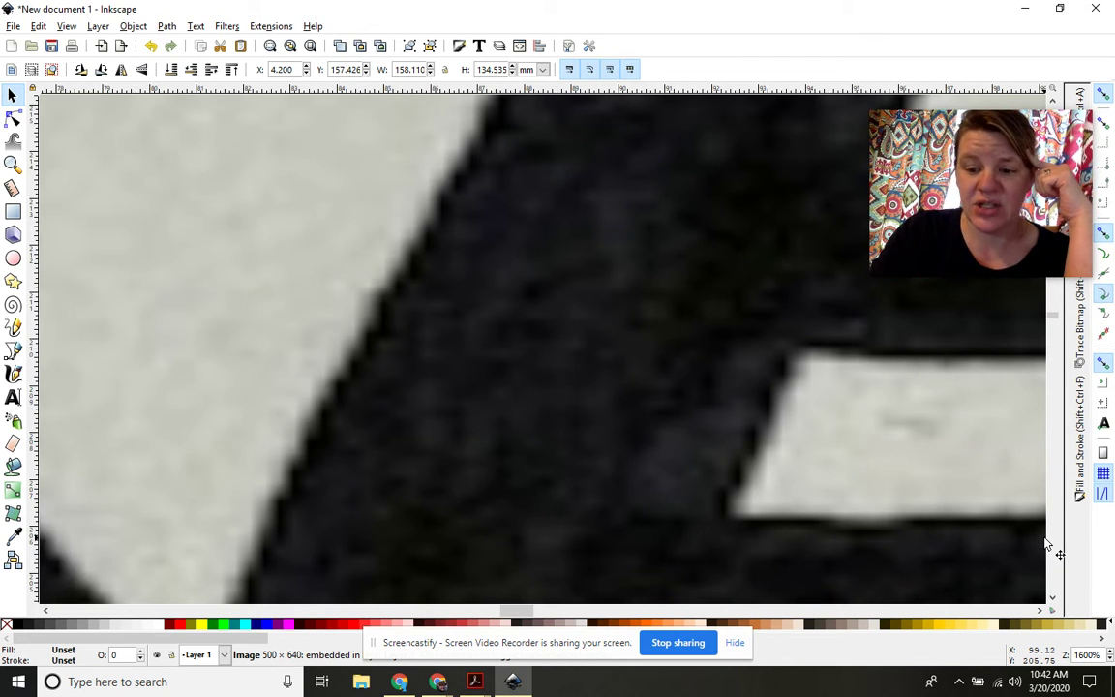
pyautogui.press('-')
pyautogui.press('-')
pyautogui.press('-')
pyautogui.press('-')
pyautogui.press('-')
pyautogui.press('-')
pyautogui.press('-')
pyautogui.press('-')
pyautogui.press('-')
pyautogui.press('-')
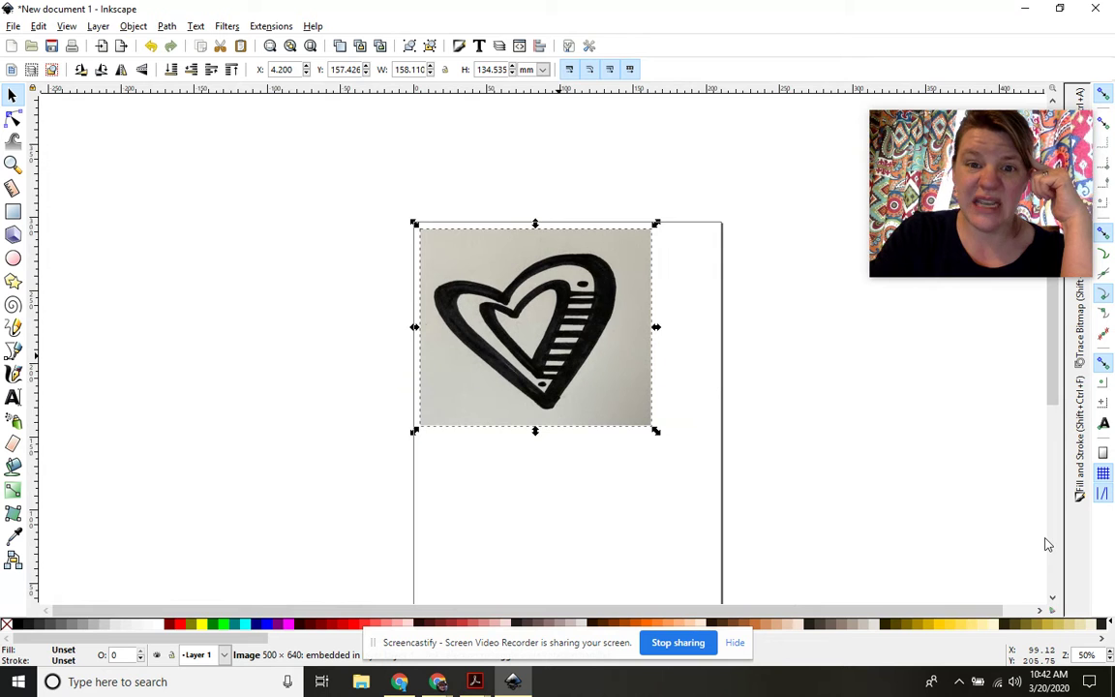
pyautogui.press('+')
pyautogui.press('+')
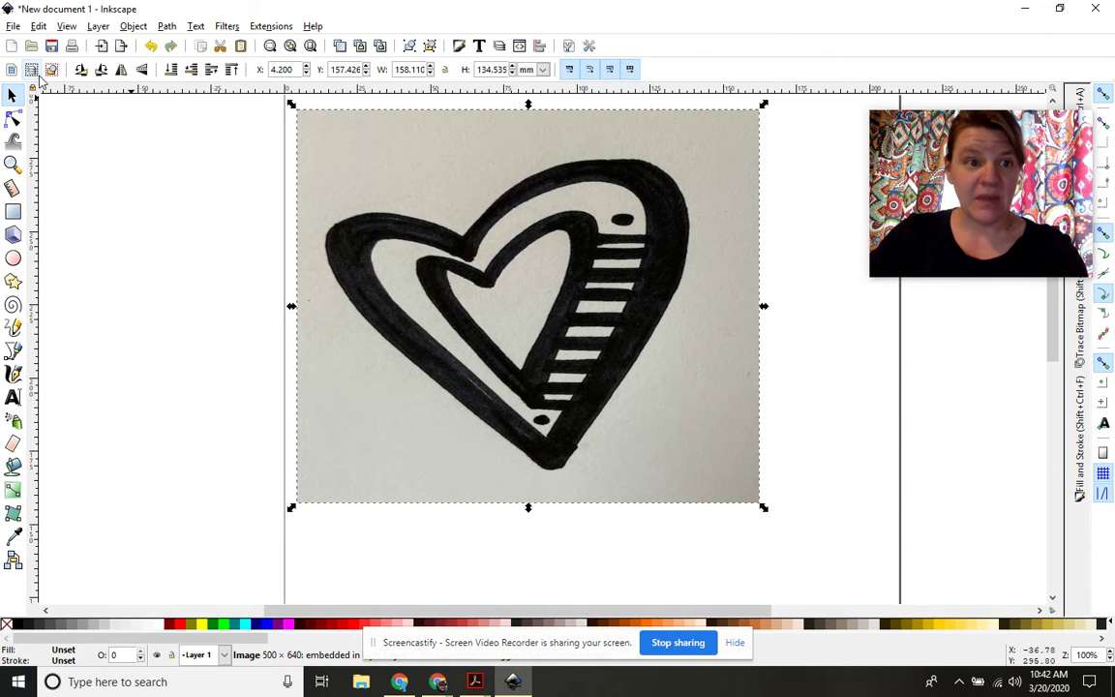
pyautogui.click(70, 219)
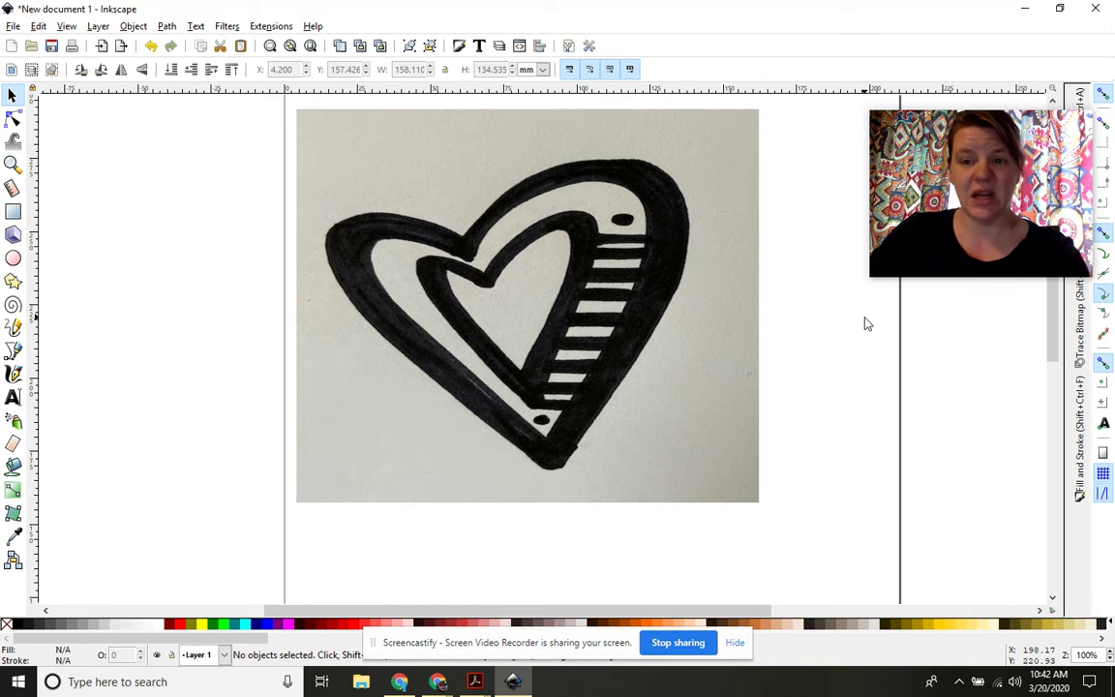
# - Select the heart photo, open Path > Trace Bitmap, and float its dialog over the canvas
pyautogui.click(518, 292)
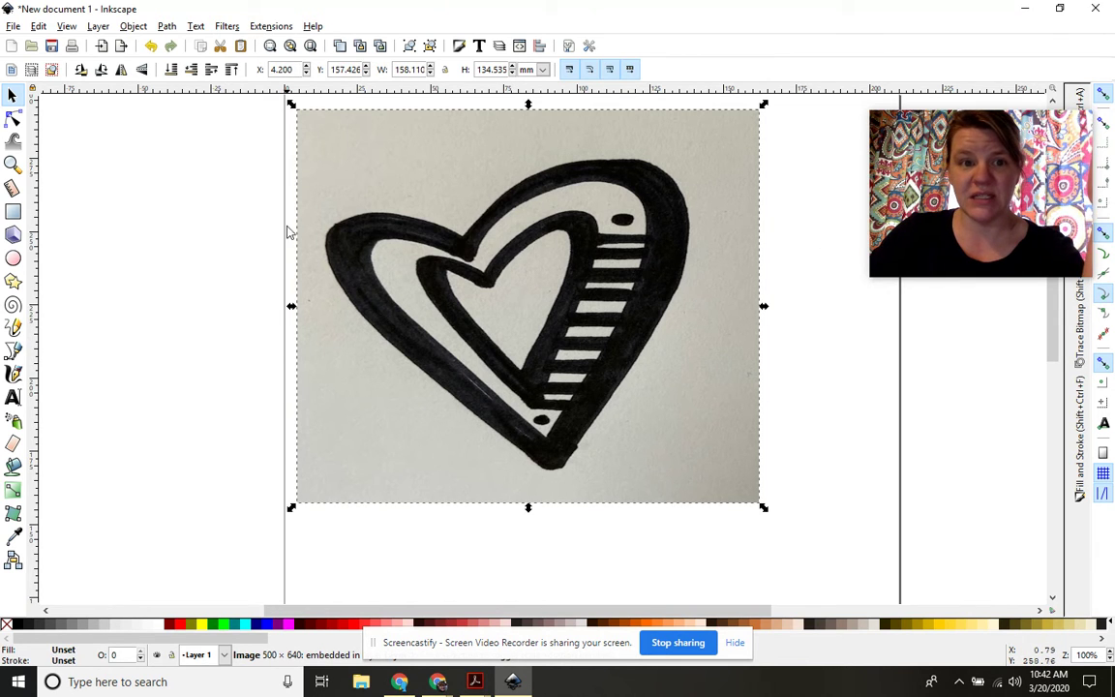
pyautogui.click(164, 27)
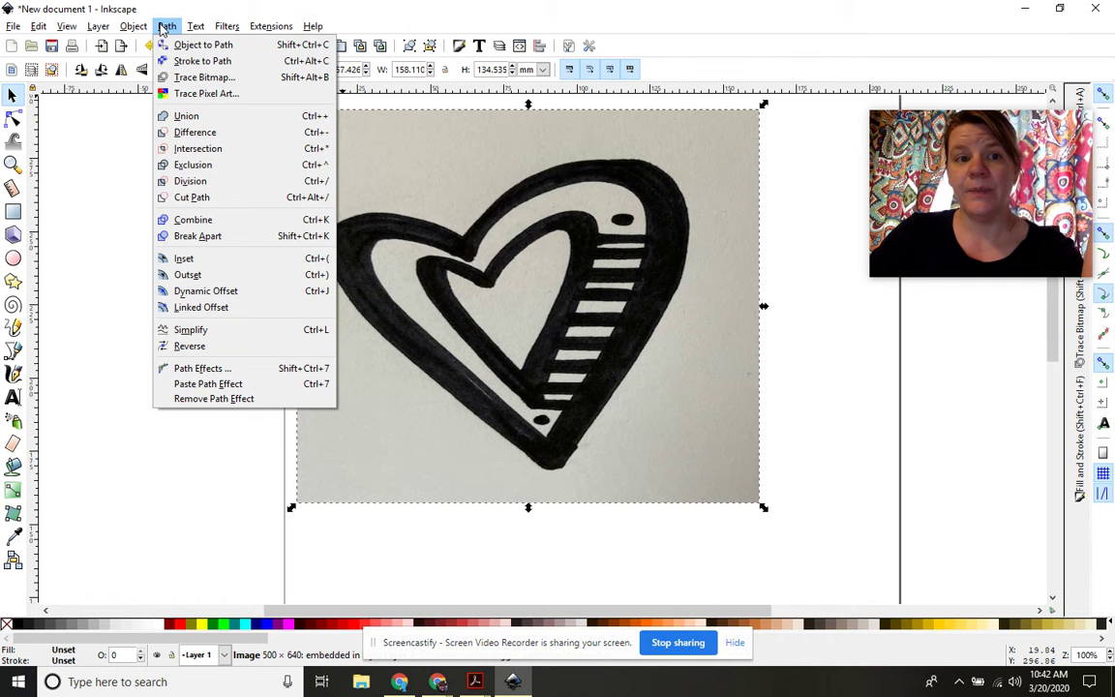
pyautogui.click(193, 82)
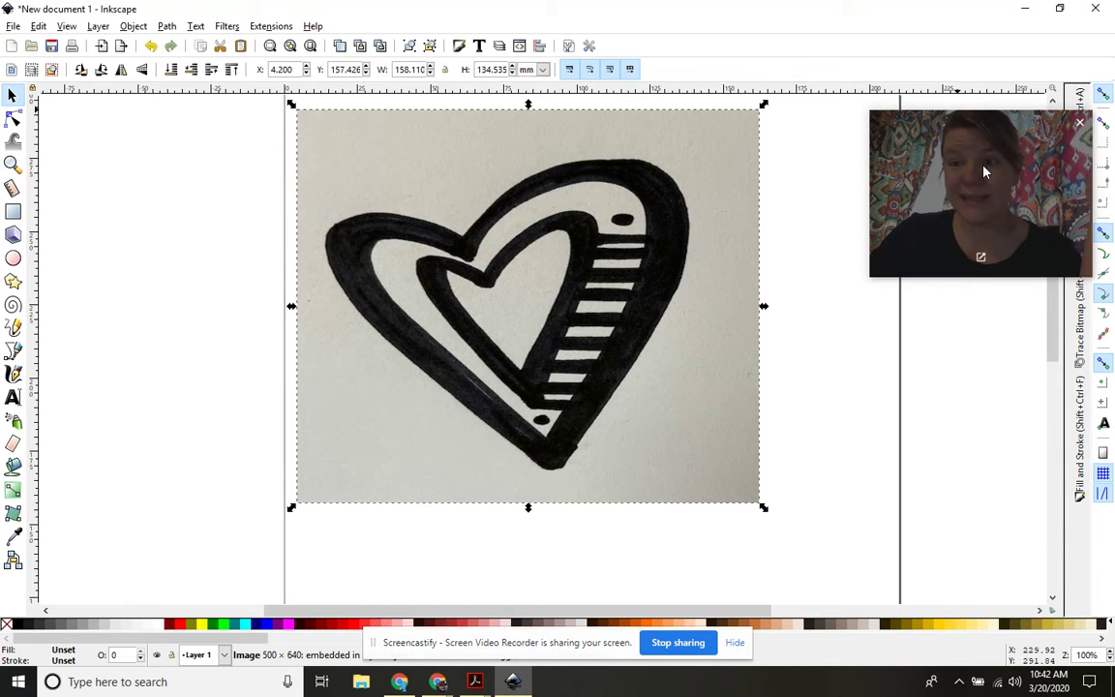
pyautogui.moveTo(984, 169); pyautogui.dragTo(171, 172)
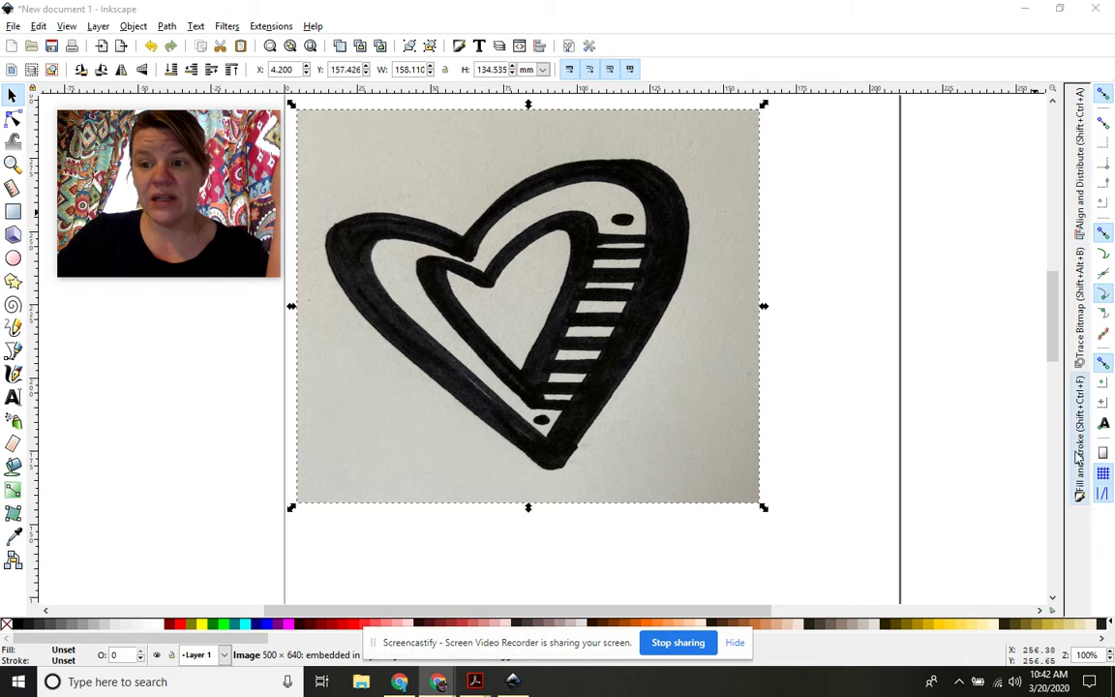
pyautogui.moveTo(1084, 306); pyautogui.dragTo(595, 131)
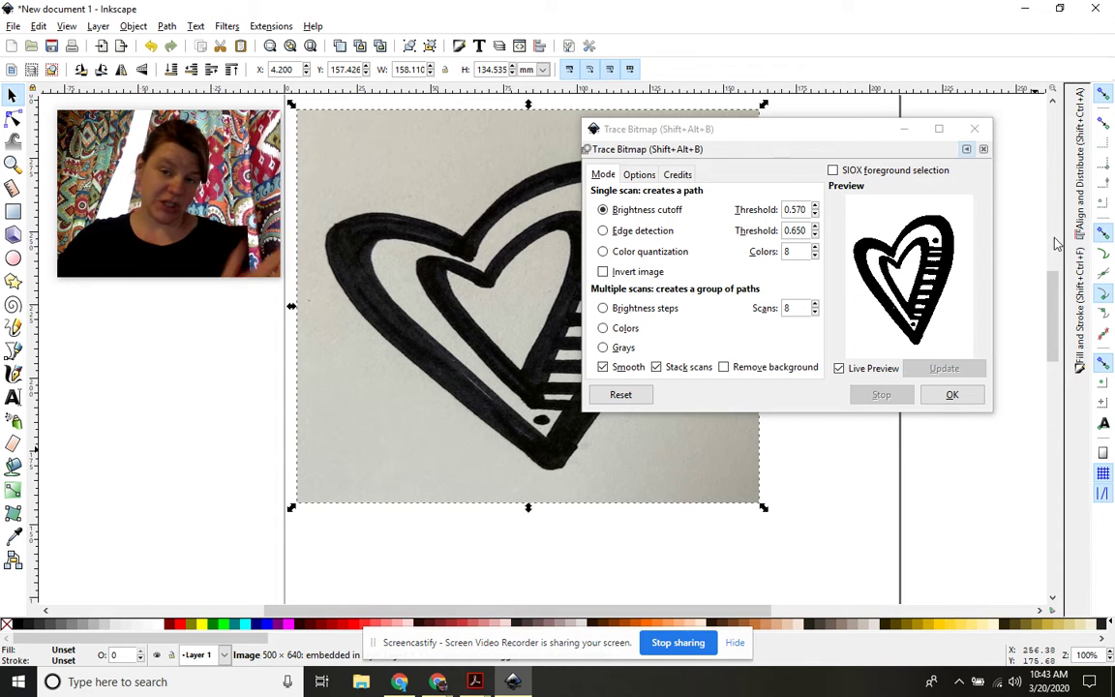
# - Re-dock and re-float the Trace Bitmap dialog, then toggle its live preview off and on
pyautogui.click(966, 152)
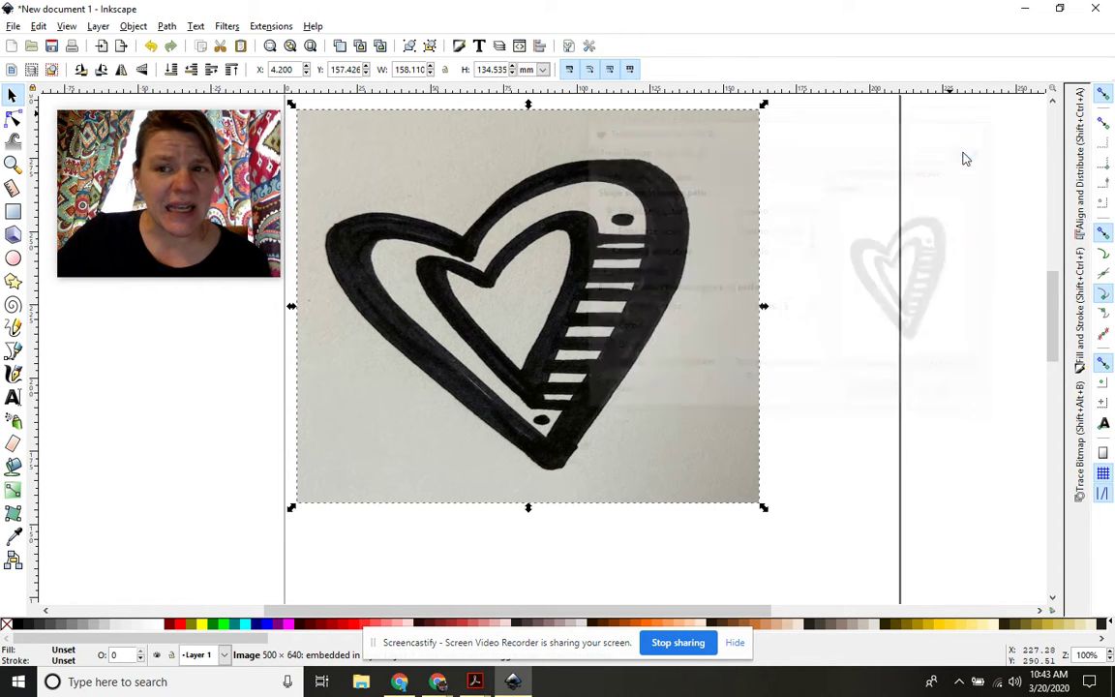
pyautogui.click(1079, 436)
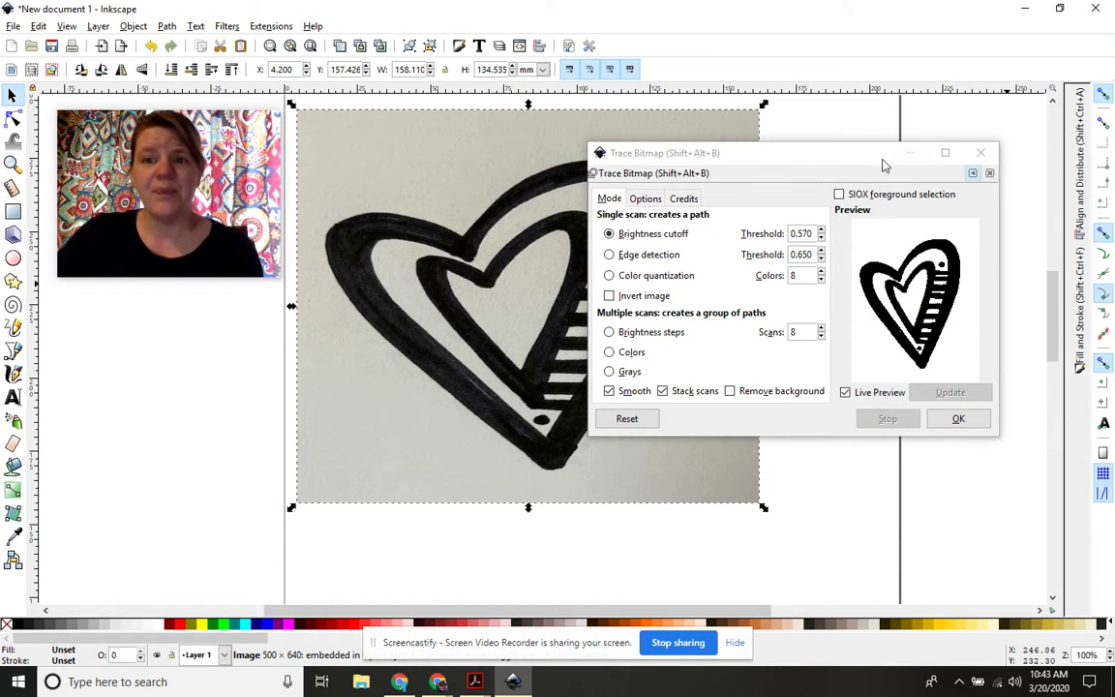
pyautogui.moveTo(883, 165); pyautogui.dragTo(883, 126)
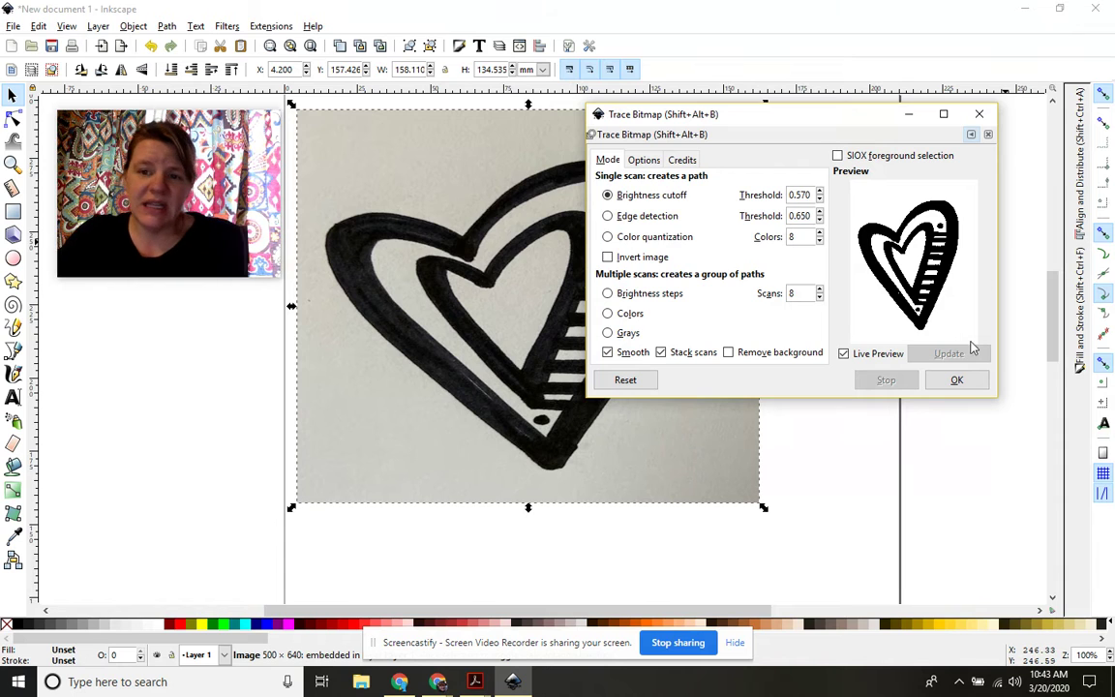
pyautogui.click(844, 353)
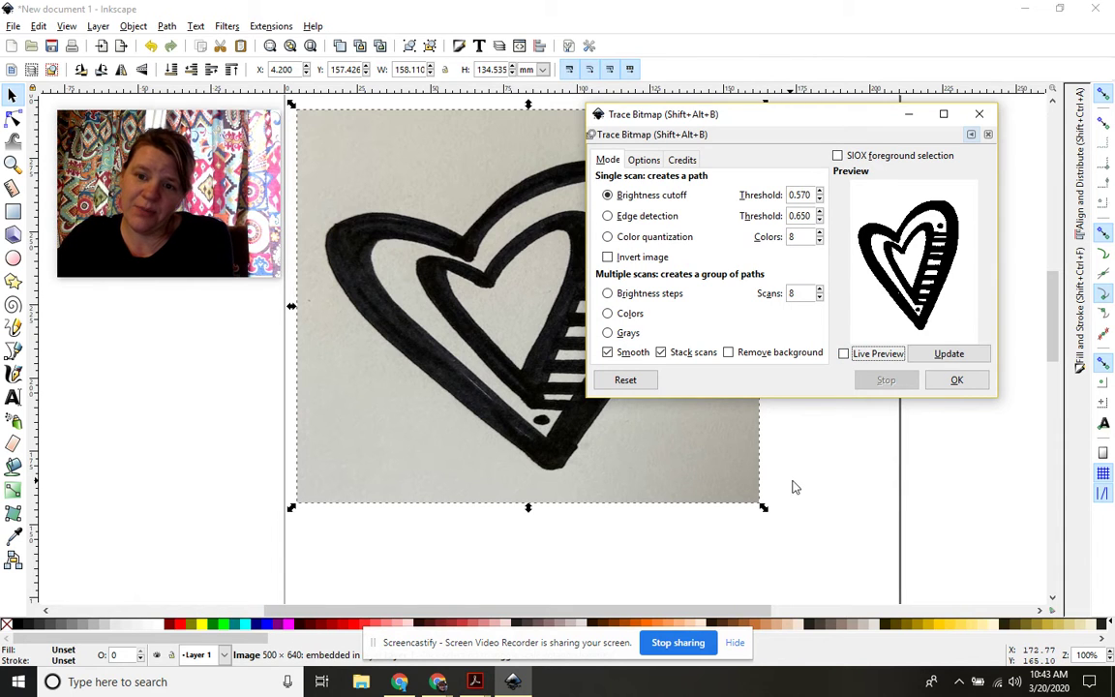
pyautogui.click(844, 353)
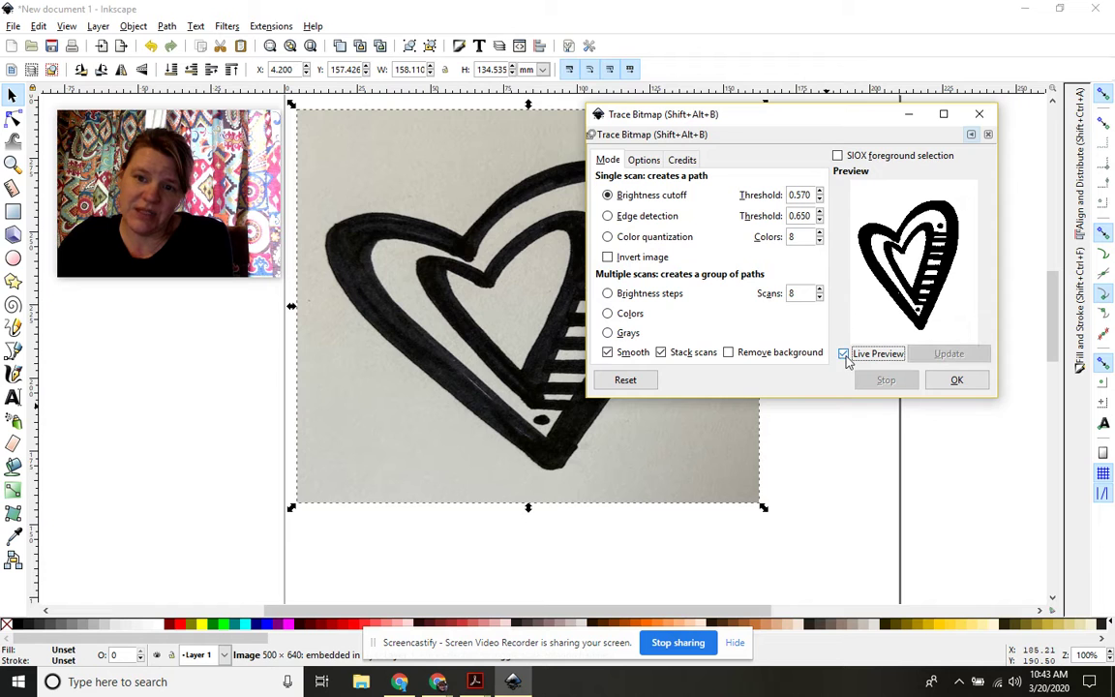
# - Trace the heart at brightness threshold 0.590, move the path off the photo, and close the dialog
pyautogui.click(820, 200)
pyautogui.moveTo(820, 201); pyautogui.dragTo(821, 196)
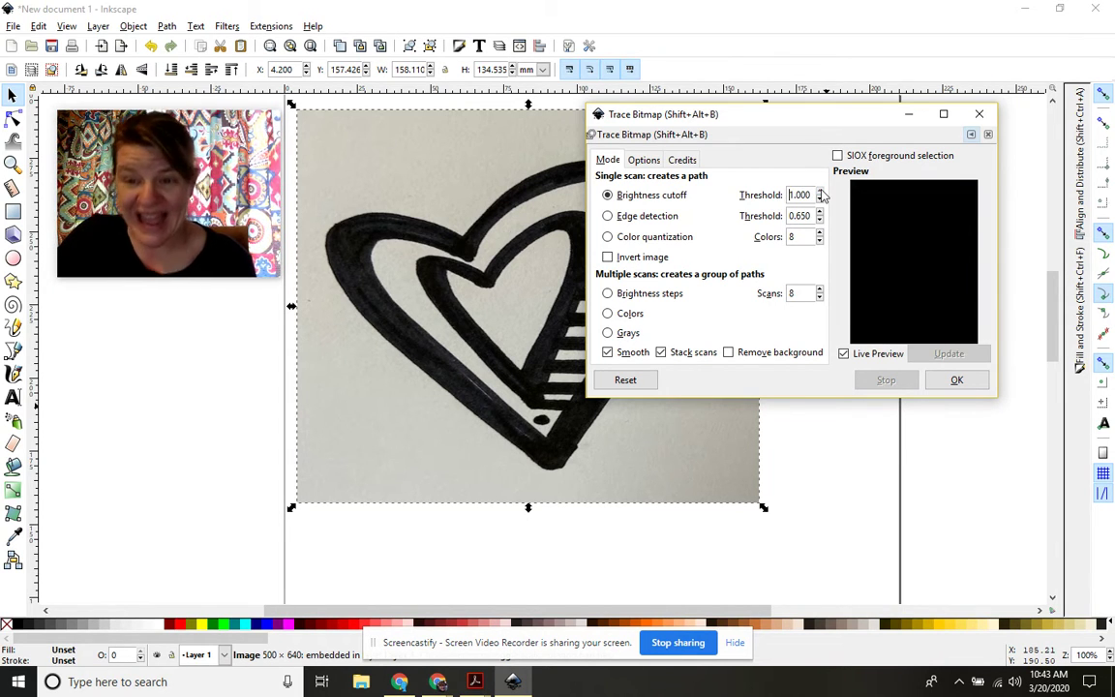
pyautogui.moveTo(820, 199); pyautogui.dragTo(820, 199)
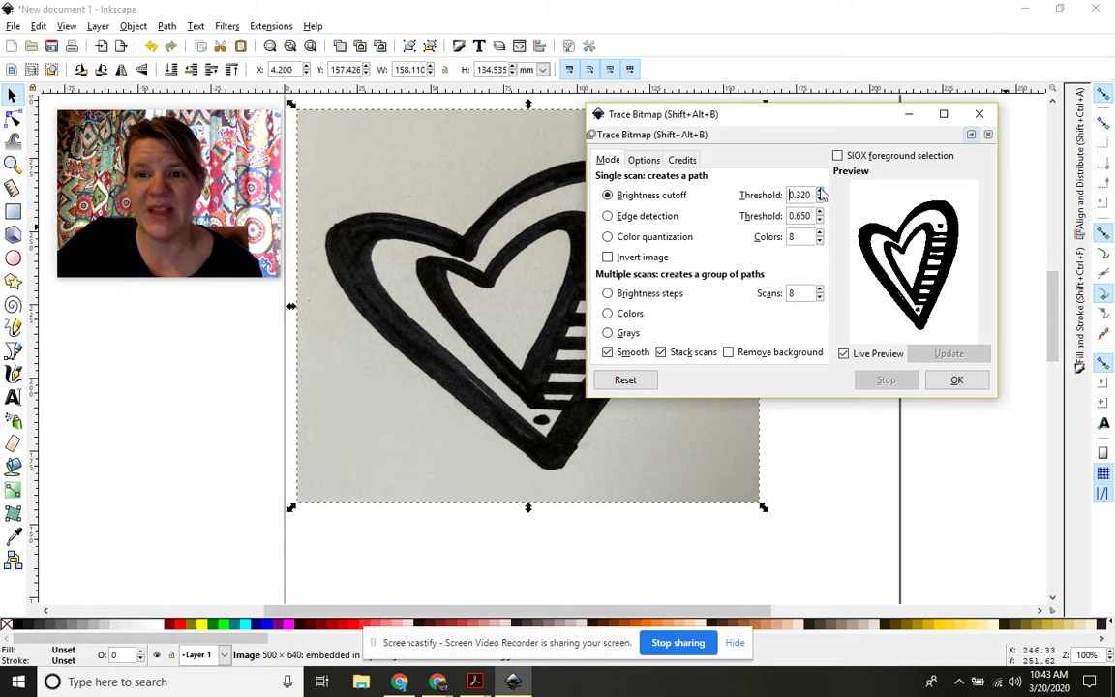
pyautogui.moveTo(821, 191); pyautogui.dragTo(821, 191)
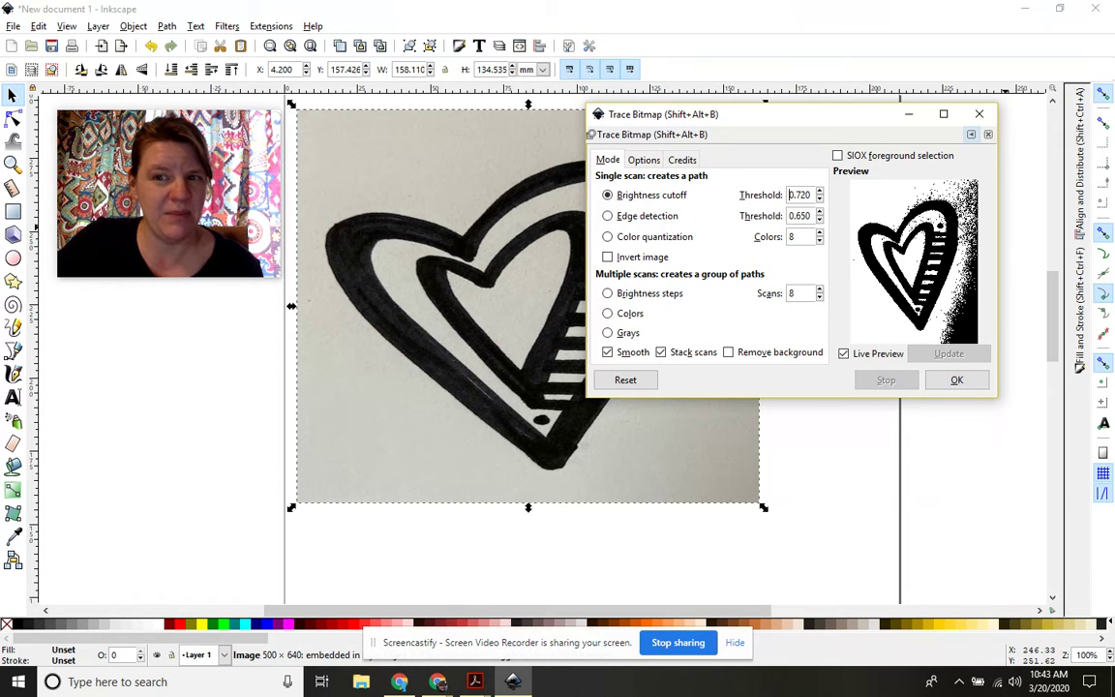
pyautogui.moveTo(820, 198); pyautogui.dragTo(821, 201)
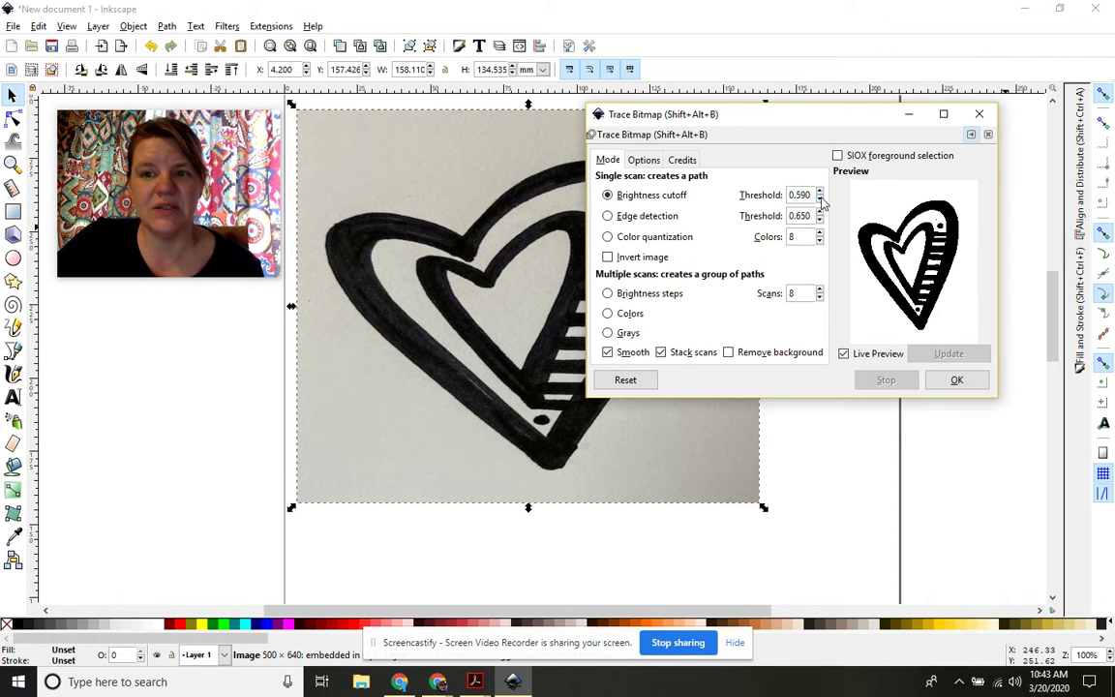
pyautogui.click(978, 383)
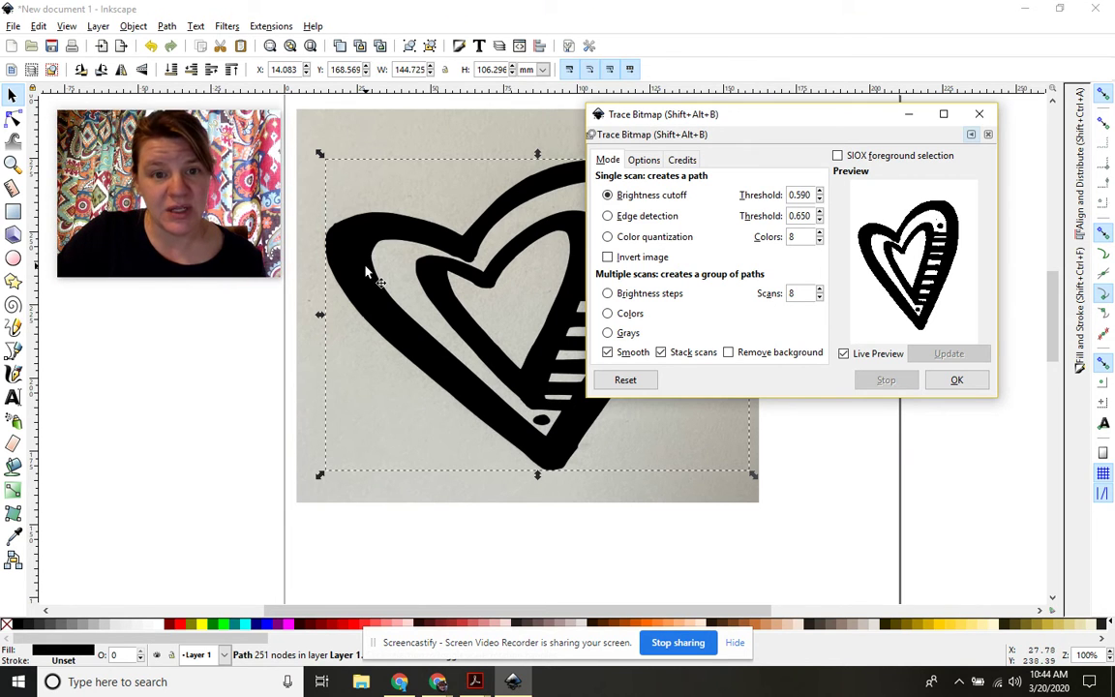
pyautogui.moveTo(328, 238); pyautogui.dragTo(295, 347)
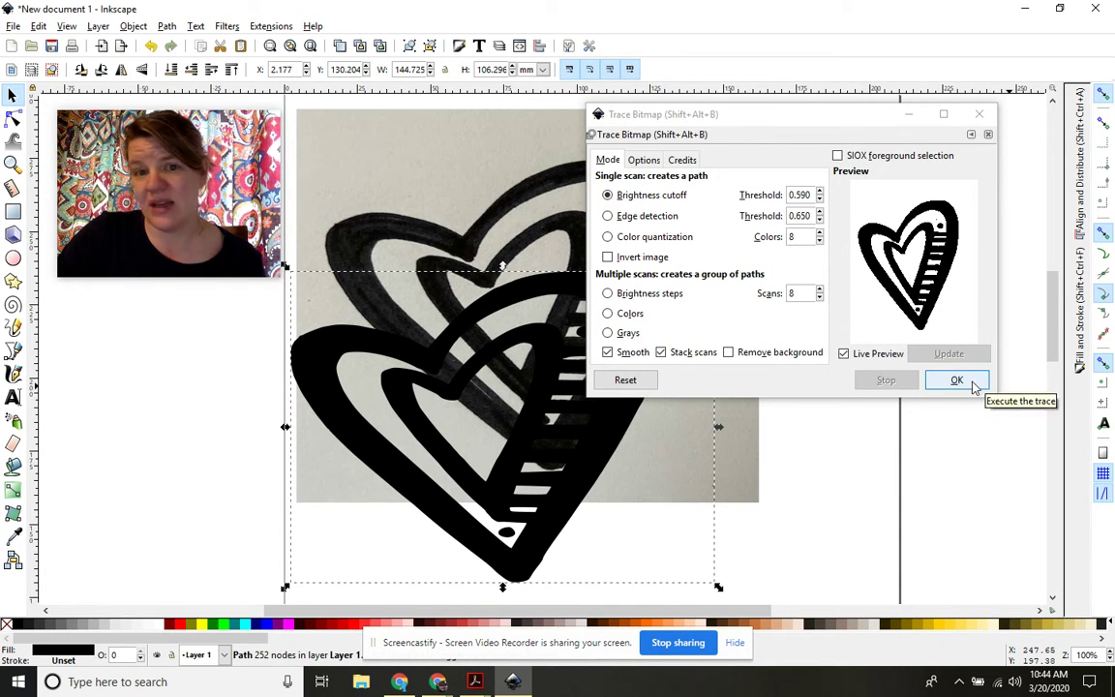
pyautogui.click(980, 114)
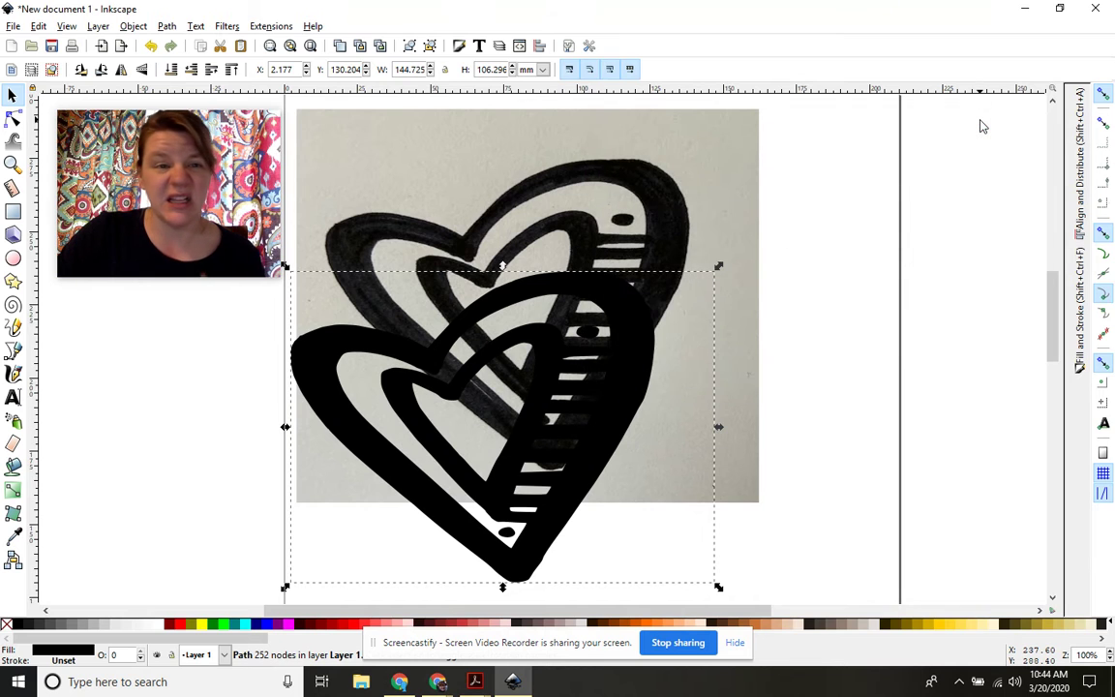
# - Move the traced heart below the original photo and nudge it slightly left
pyautogui.scroll(-1, 983, 126)
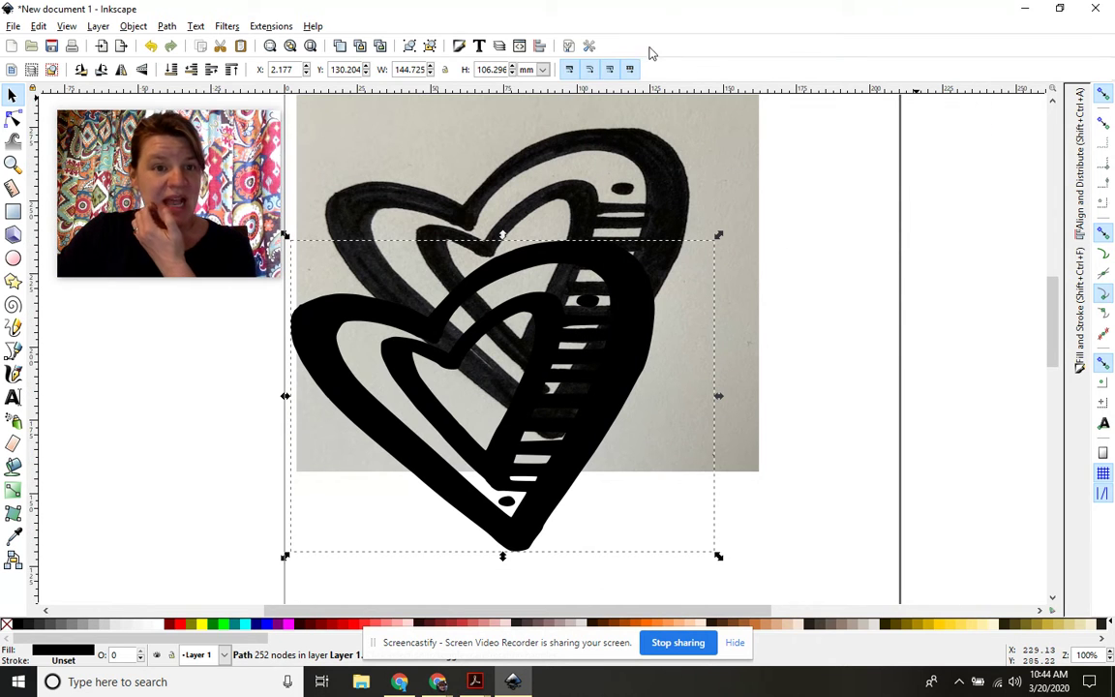
pyautogui.press('-')
pyautogui.press('-')
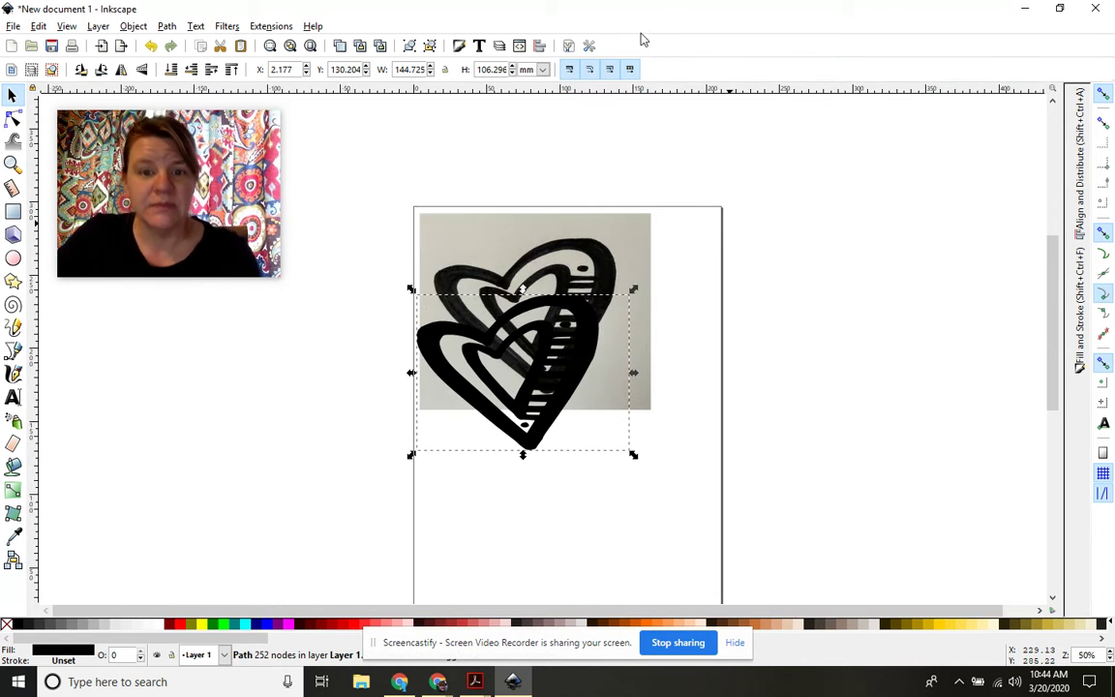
pyautogui.moveTo(578, 418); pyautogui.dragTo(594, 545)
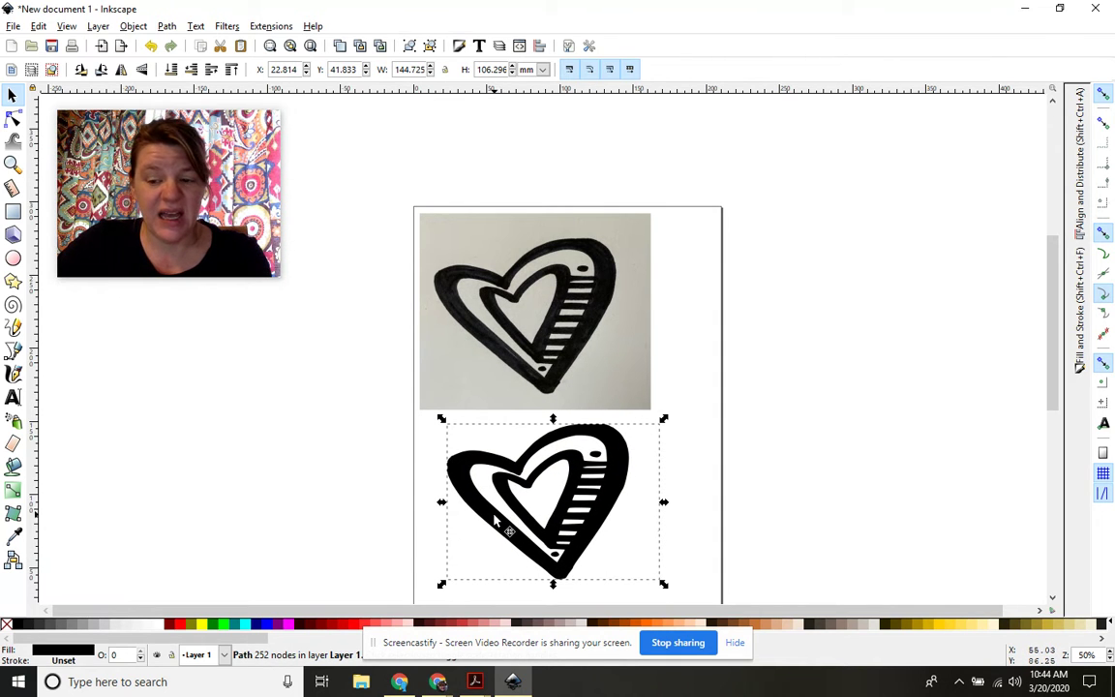
pyautogui.press('+')
pyautogui.press('+')
pyautogui.press('+')
pyautogui.scroll(-8, 491, 565)
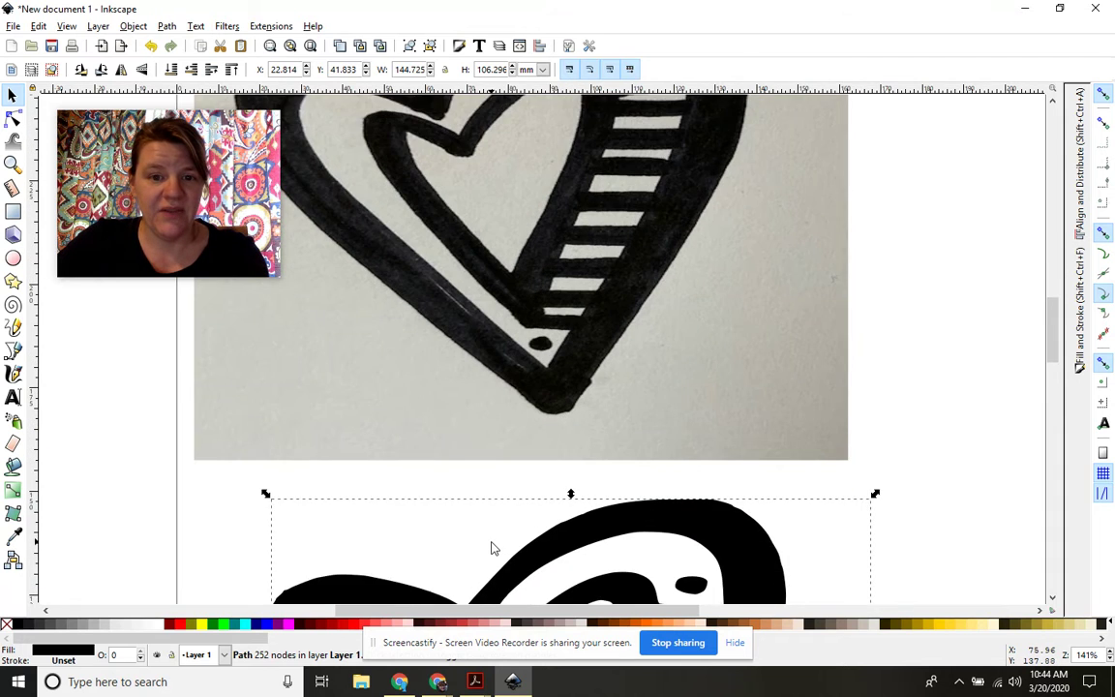
pyautogui.press('+')
pyautogui.press('+')
pyautogui.press('+')
pyautogui.press('+')
pyautogui.press('+')
pyautogui.press('+')
pyautogui.press('+')
pyautogui.press('+')
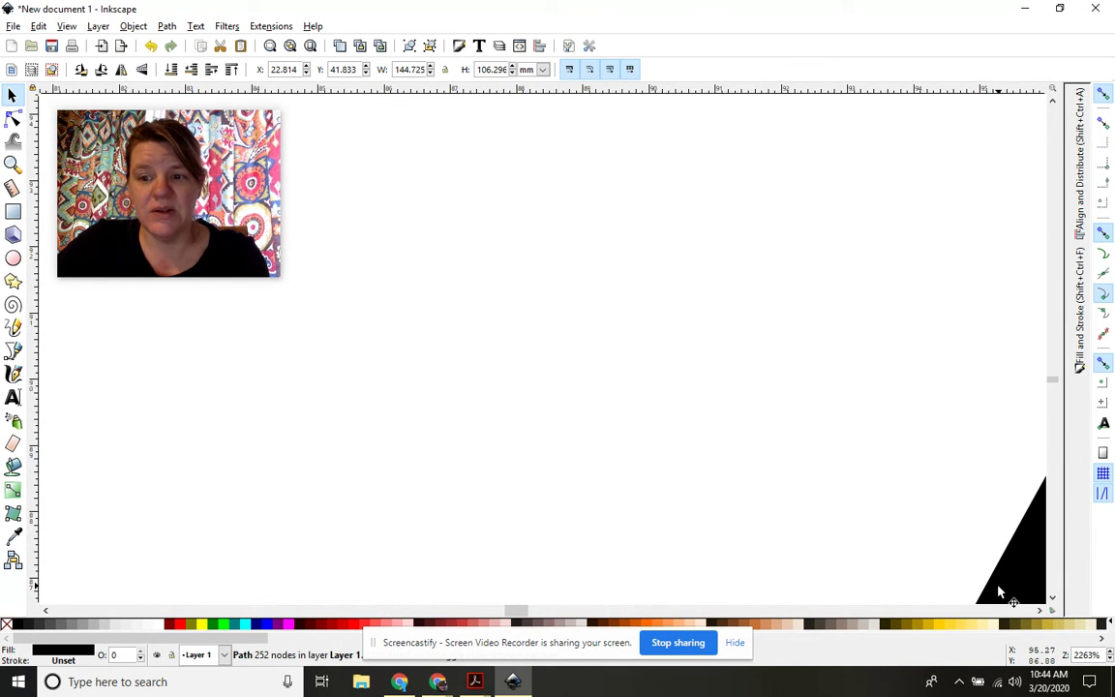
pyautogui.press('+')
pyautogui.press('+')
pyautogui.moveTo(998, 588); pyautogui.dragTo(583, 391)
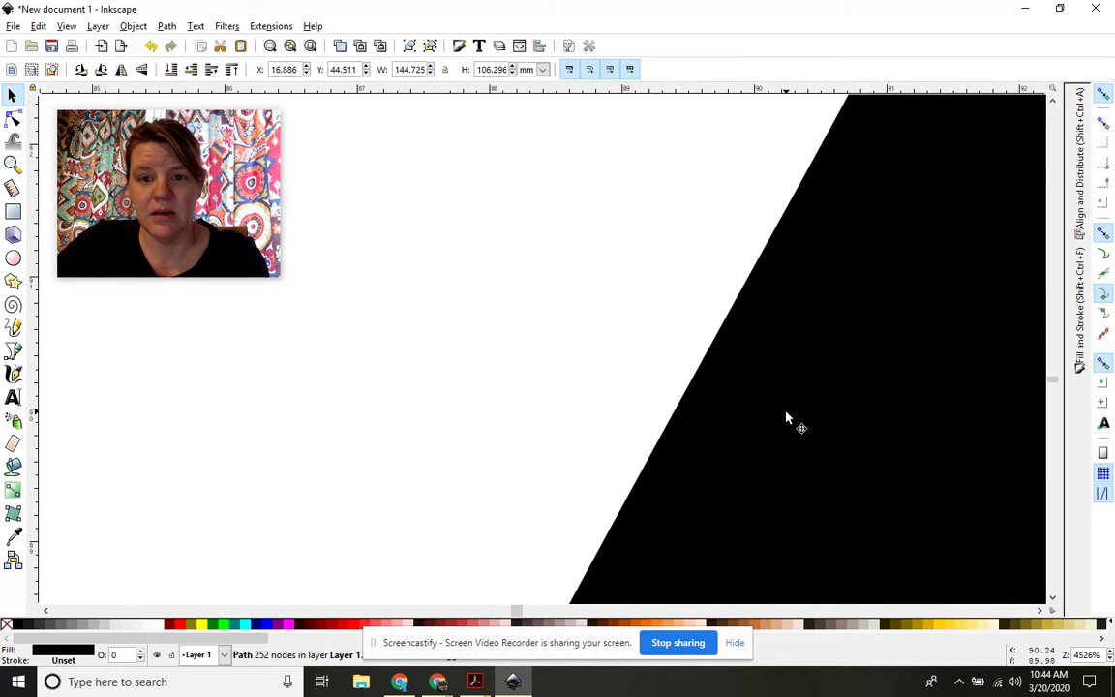
pyautogui.moveTo(786, 416); pyautogui.dragTo(679, 414)
# - Inspect the heart's edge at maximum zoom, return to 100%, and switch to the Node tool
pyautogui.press('+')
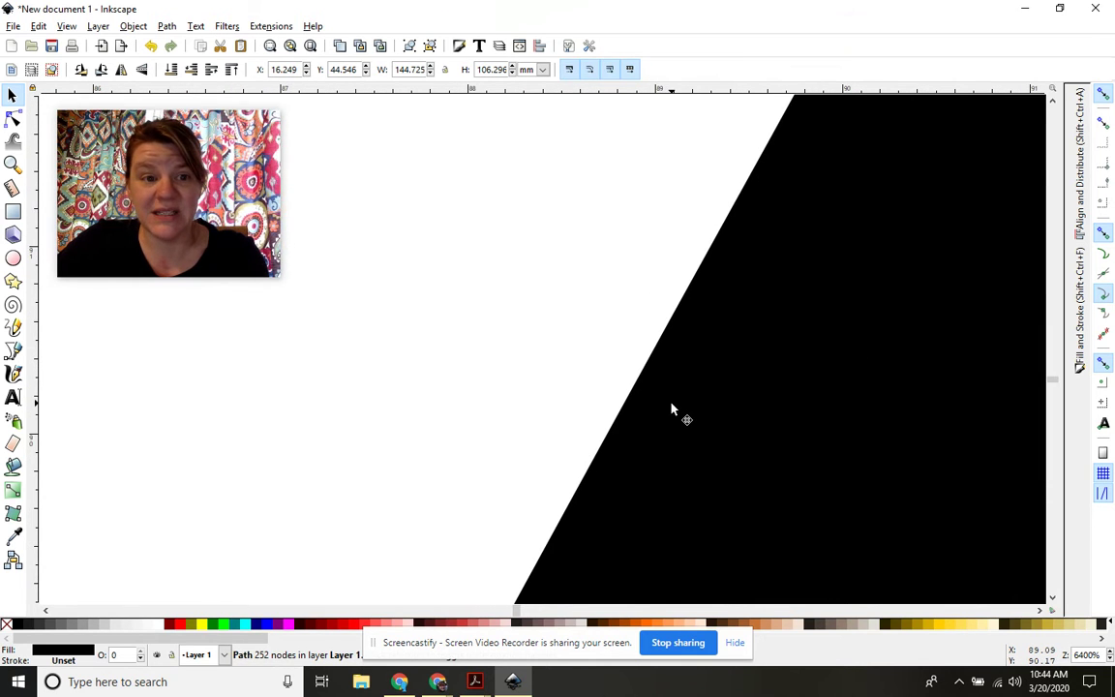
pyautogui.press('-')
pyautogui.press('-')
pyautogui.press('-')
pyautogui.press('-')
pyautogui.press('-')
pyautogui.press('-')
pyautogui.press('-')
pyautogui.press('-')
pyautogui.press('-')
pyautogui.press('-')
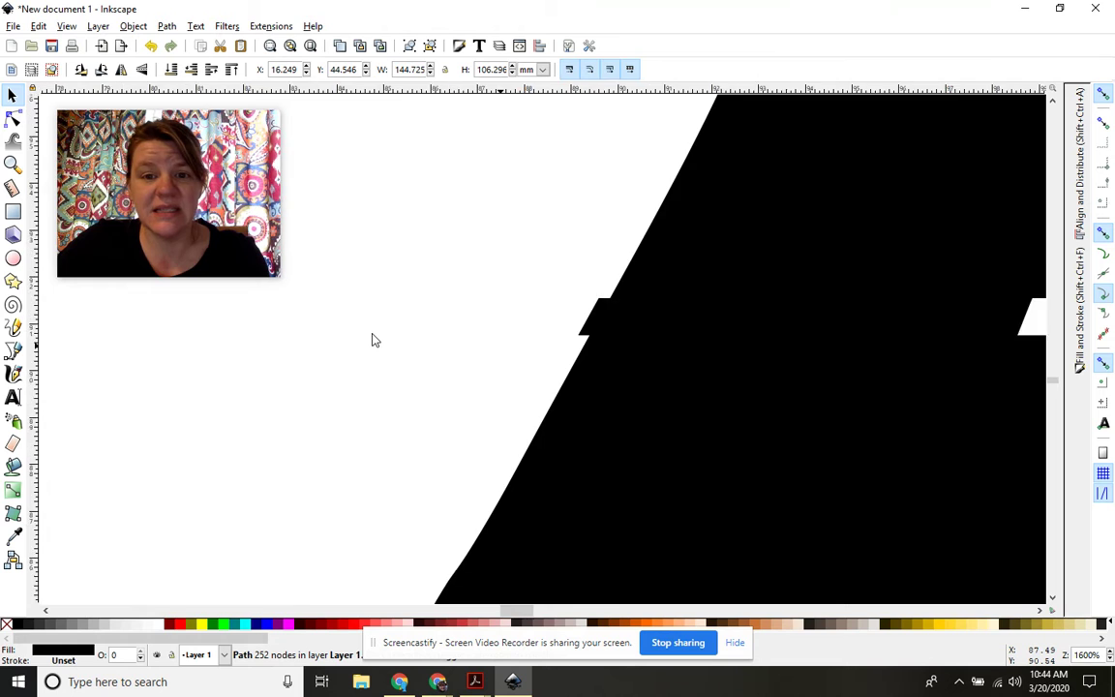
pyautogui.press('-')
pyautogui.press('-')
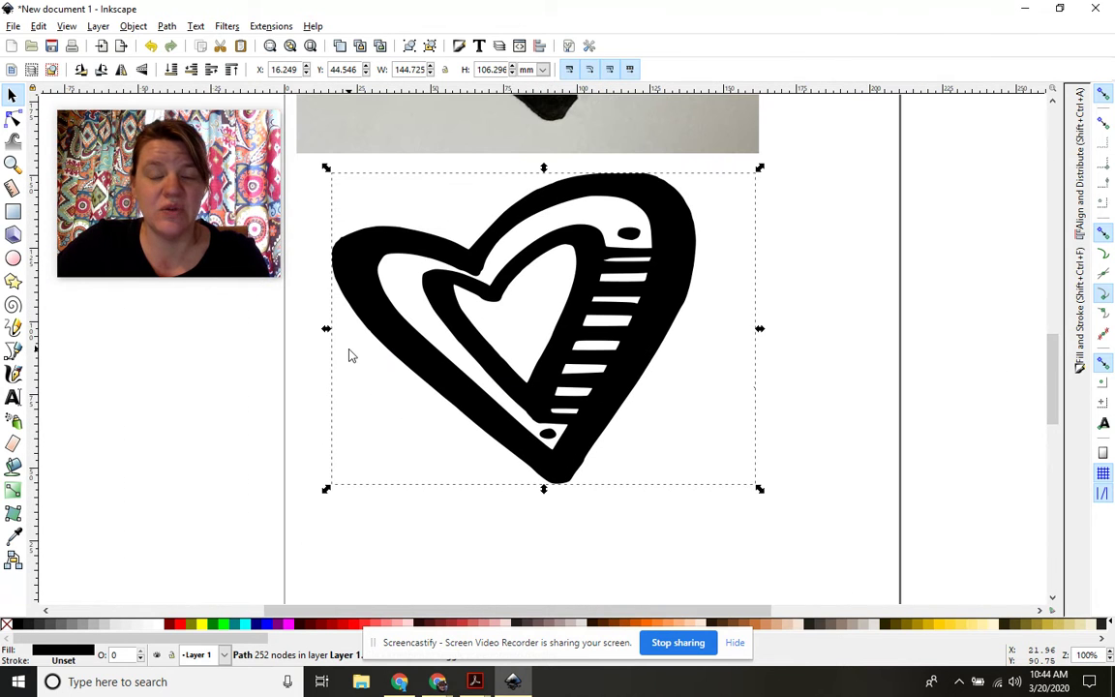
pyautogui.click(12, 117)
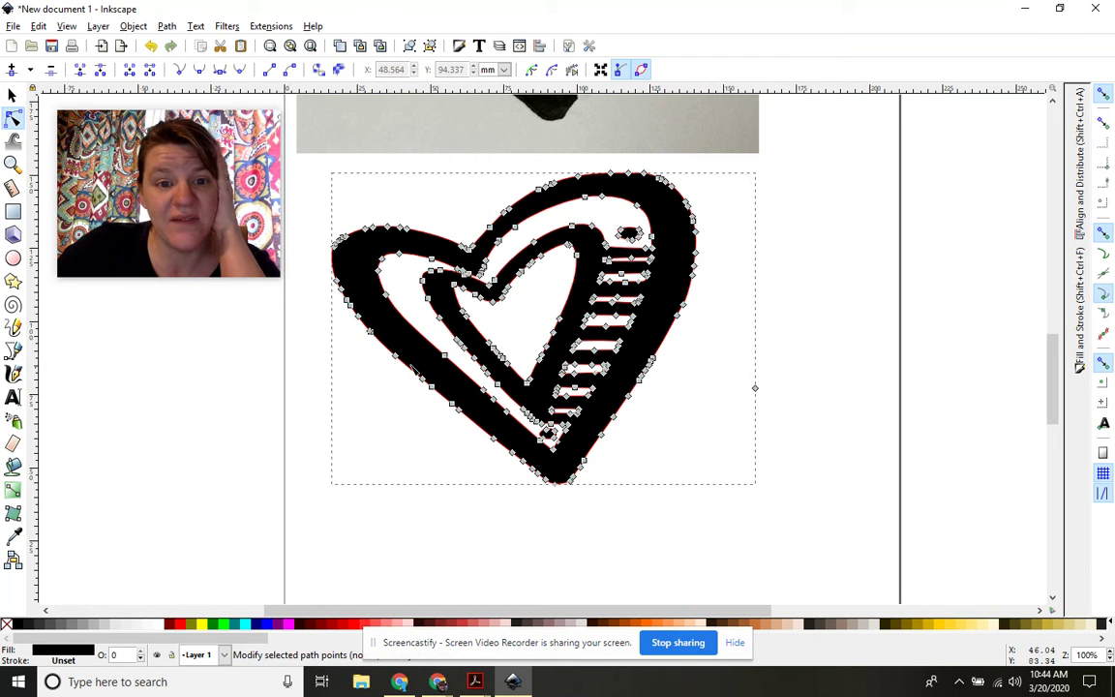
# - Drag heart nodes into a spike and teardrop, then undo those trial edits
pyautogui.moveTo(361, 328); pyautogui.dragTo(331, 512)
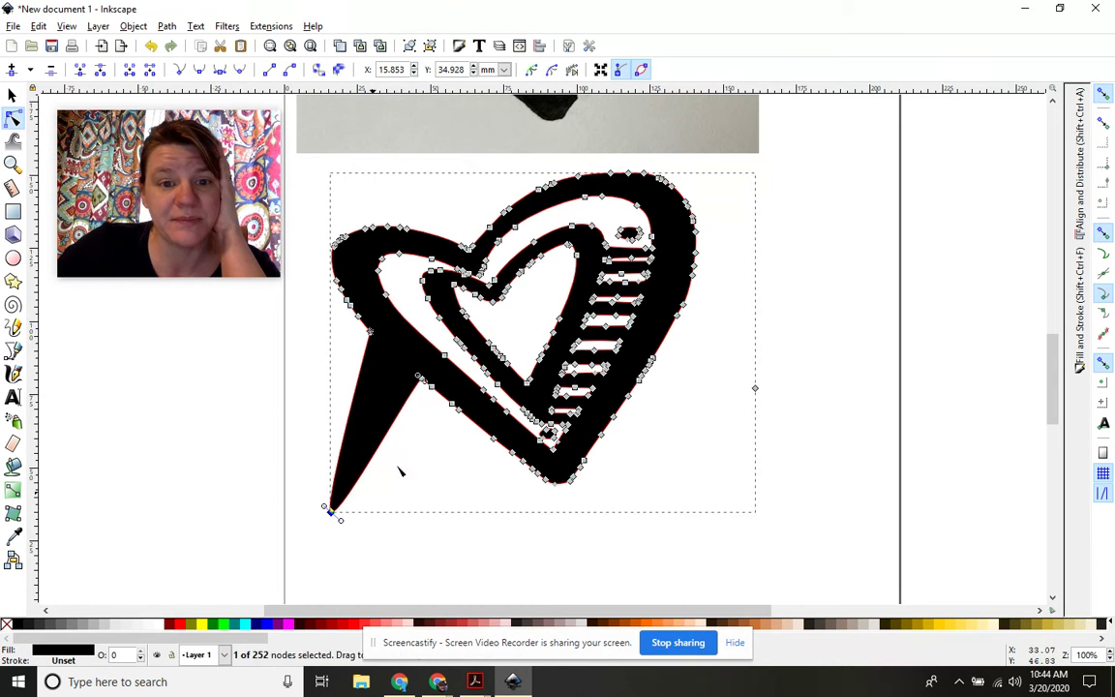
pyautogui.click(420, 380)
pyautogui.moveTo(420, 380); pyautogui.dragTo(429, 573)
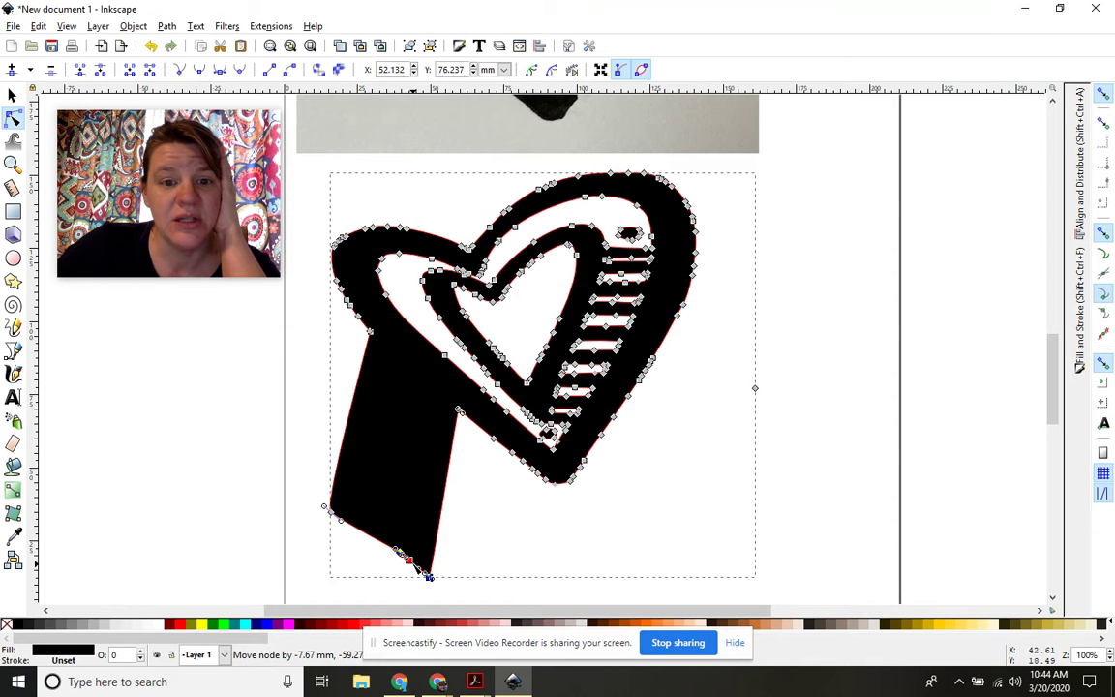
pyautogui.moveTo(423, 381); pyautogui.dragTo(571, 579)
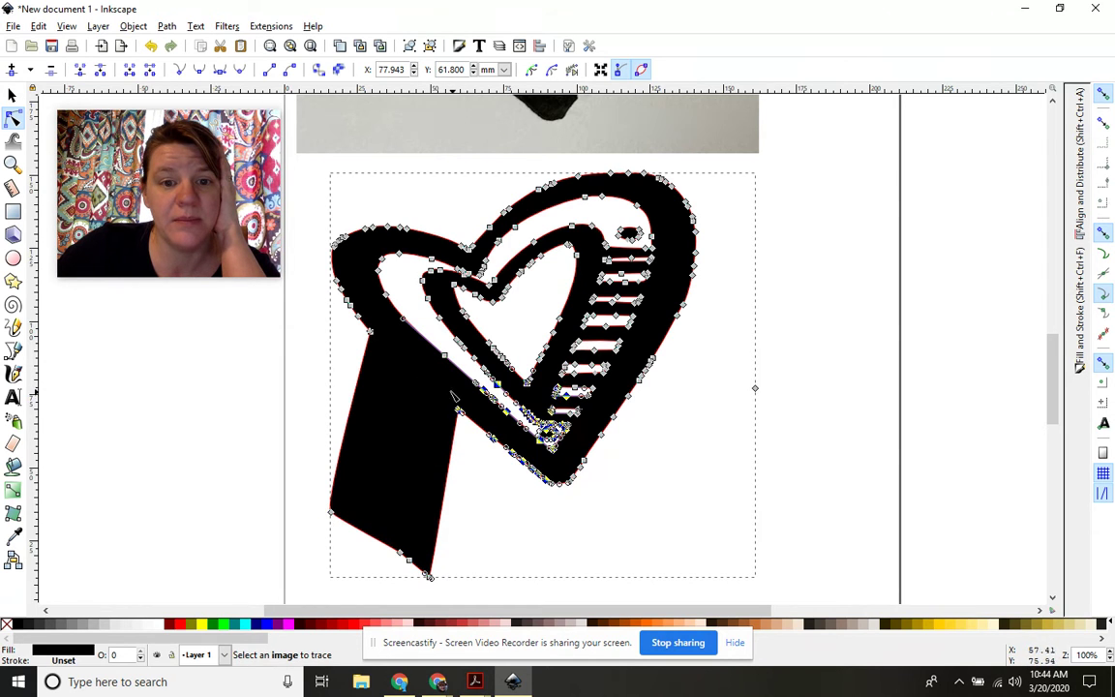
pyautogui.moveTo(440, 393); pyautogui.dragTo(576, 489)
pyautogui.moveTo(515, 463); pyautogui.dragTo(509, 582)
pyautogui.moveTo(460, 411); pyautogui.dragTo(430, 504)
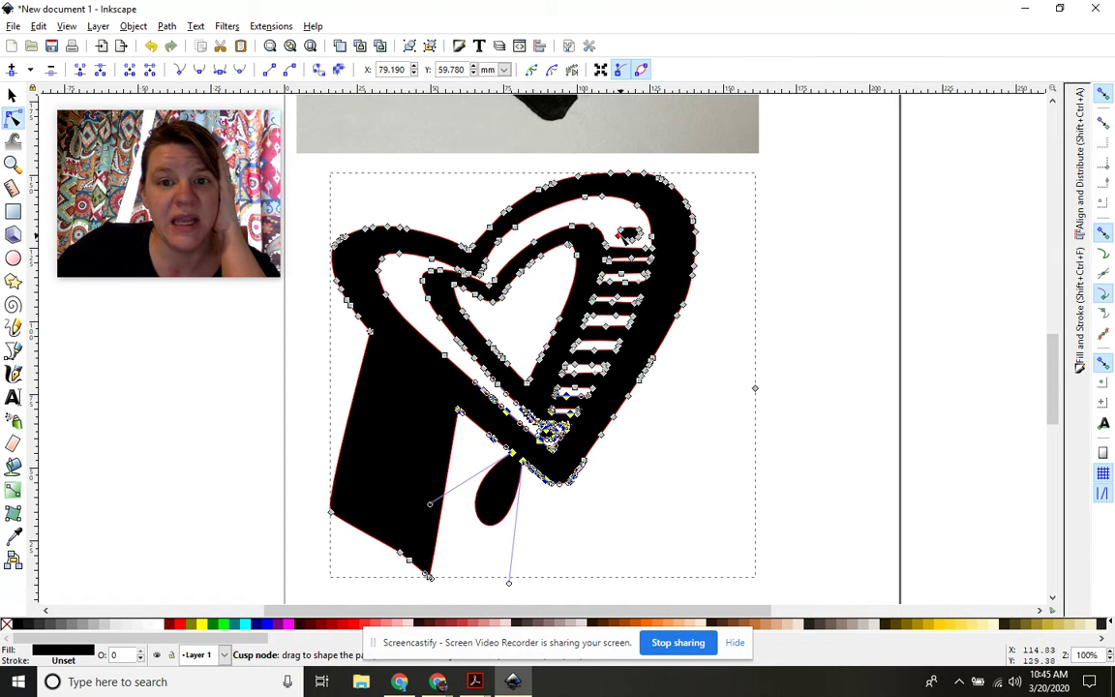
pyautogui.click(646, 251)
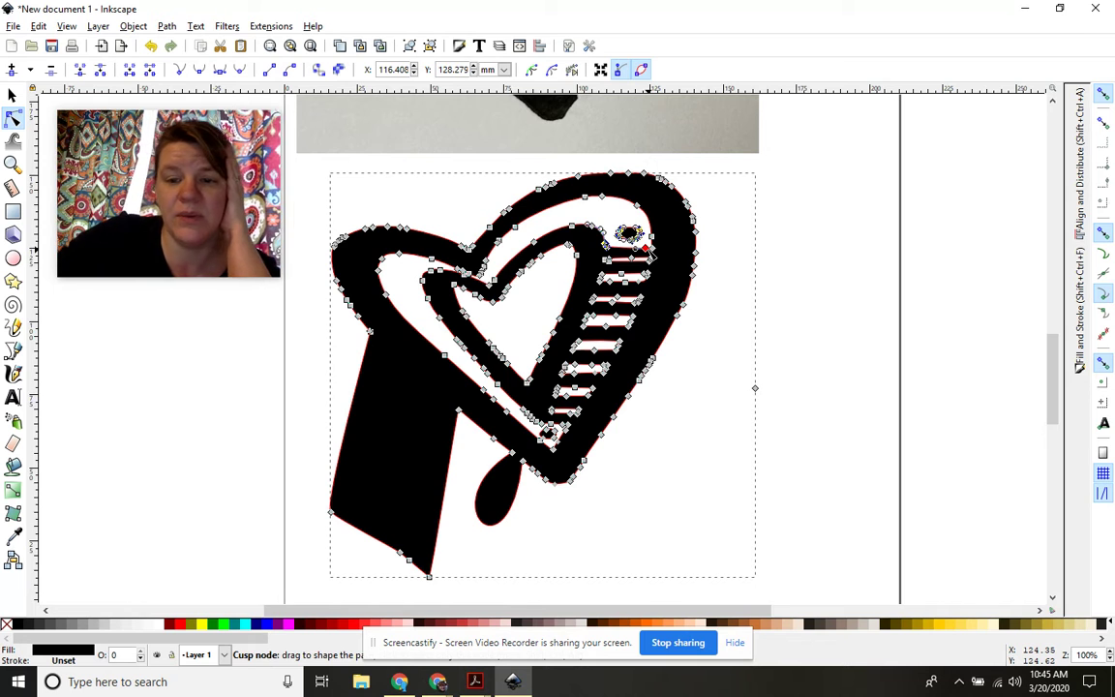
pyautogui.moveTo(646, 251); pyautogui.dragTo(651, 256)
pyautogui.click(710, 244)
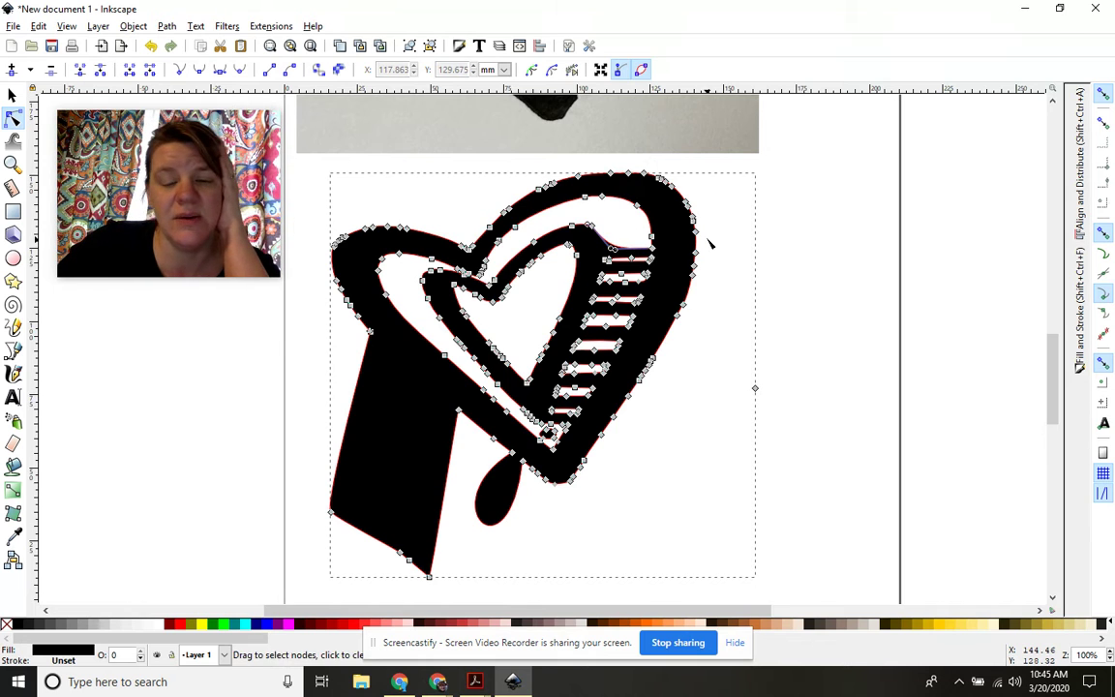
pyautogui.click(697, 353)
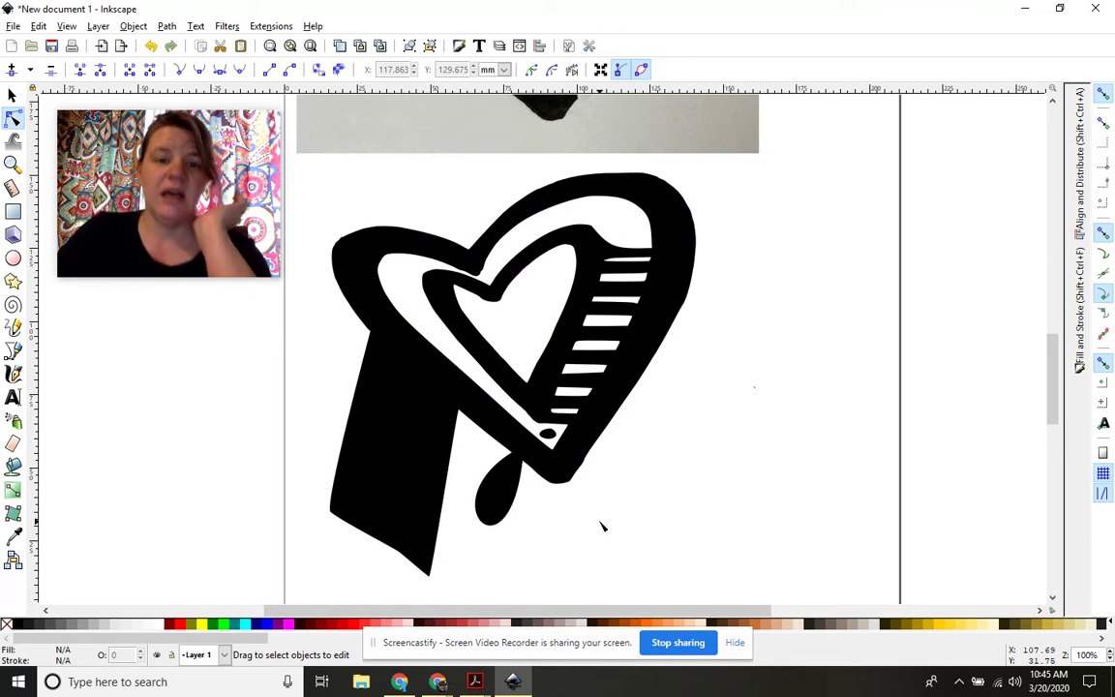
pyautogui.hotkey('ctrl', 'z')
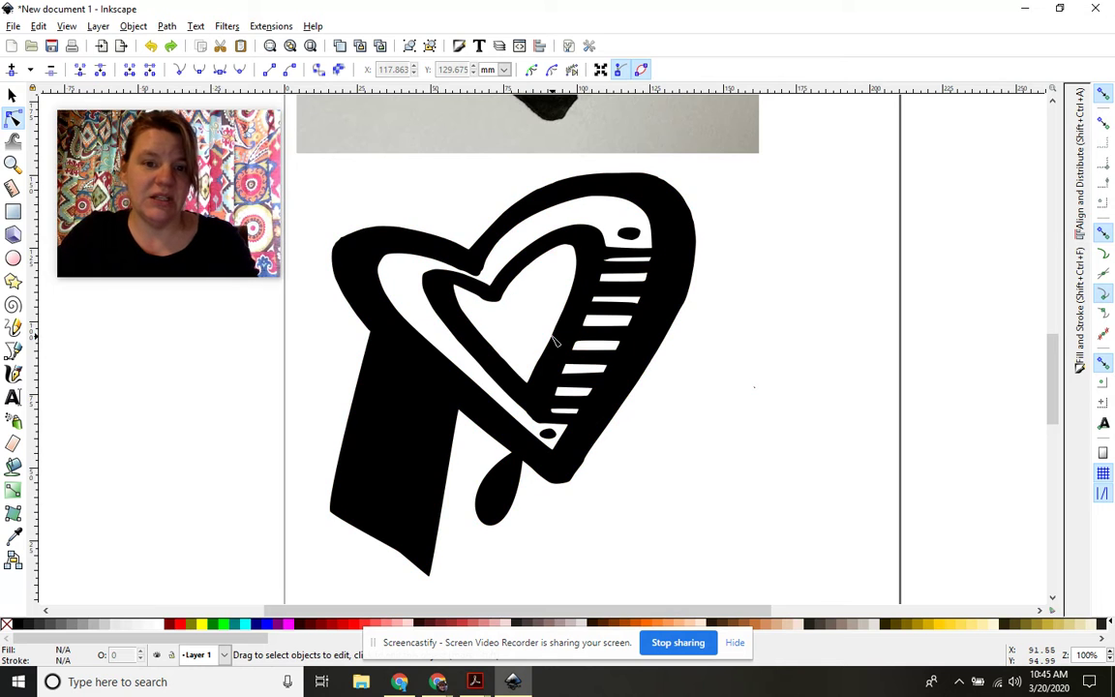
pyautogui.hotkey('ctrl', 'z')
pyautogui.hotkey('ctrl', 'z')
pyautogui.hotkey('ctrl', 'z')
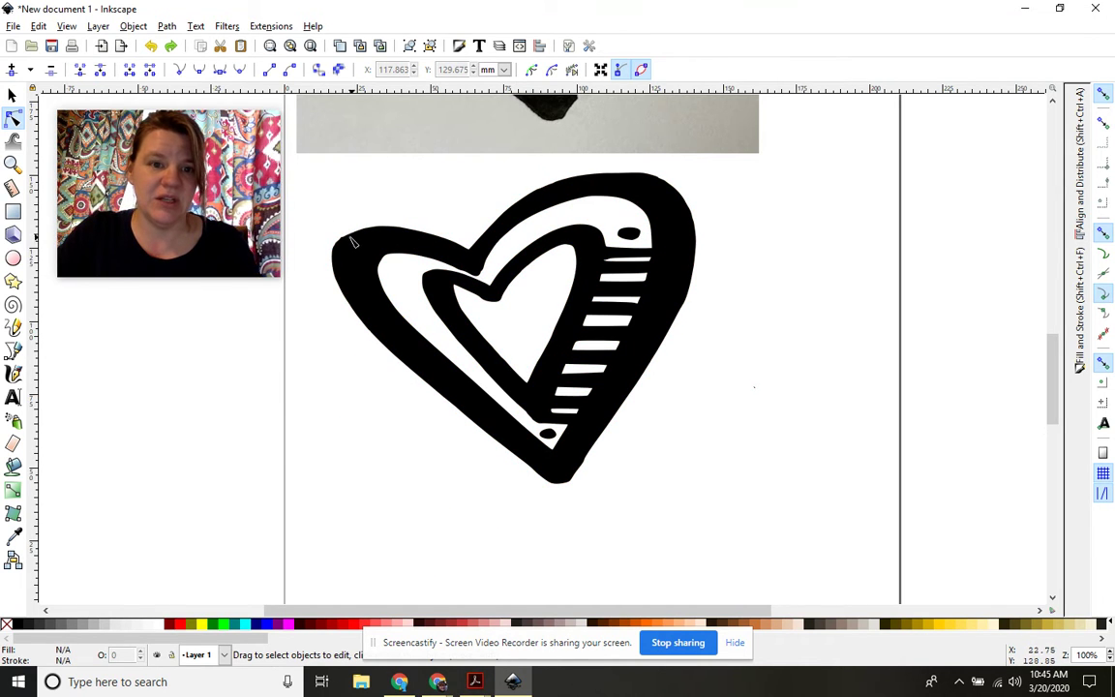
# - Delete the rough nodes along the heart's upper-left edge and smooth that curve
pyautogui.hotkey('ctrl', 'a')
pyautogui.moveTo(306, 220); pyautogui.dragTo(373, 289)
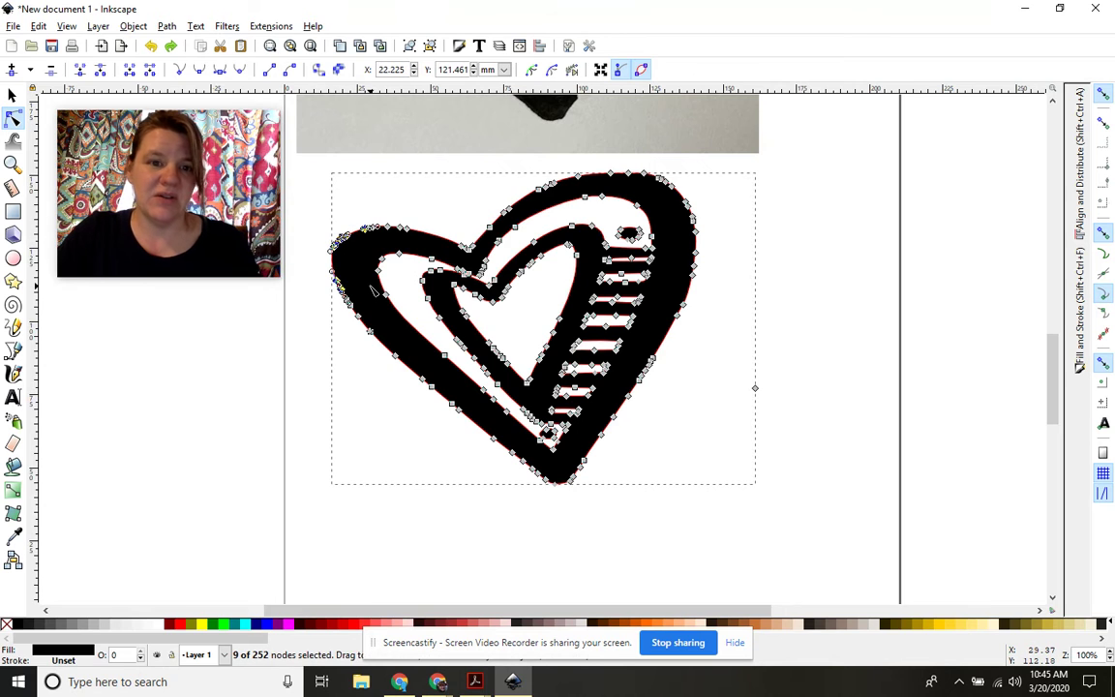
pyautogui.press('Delete')
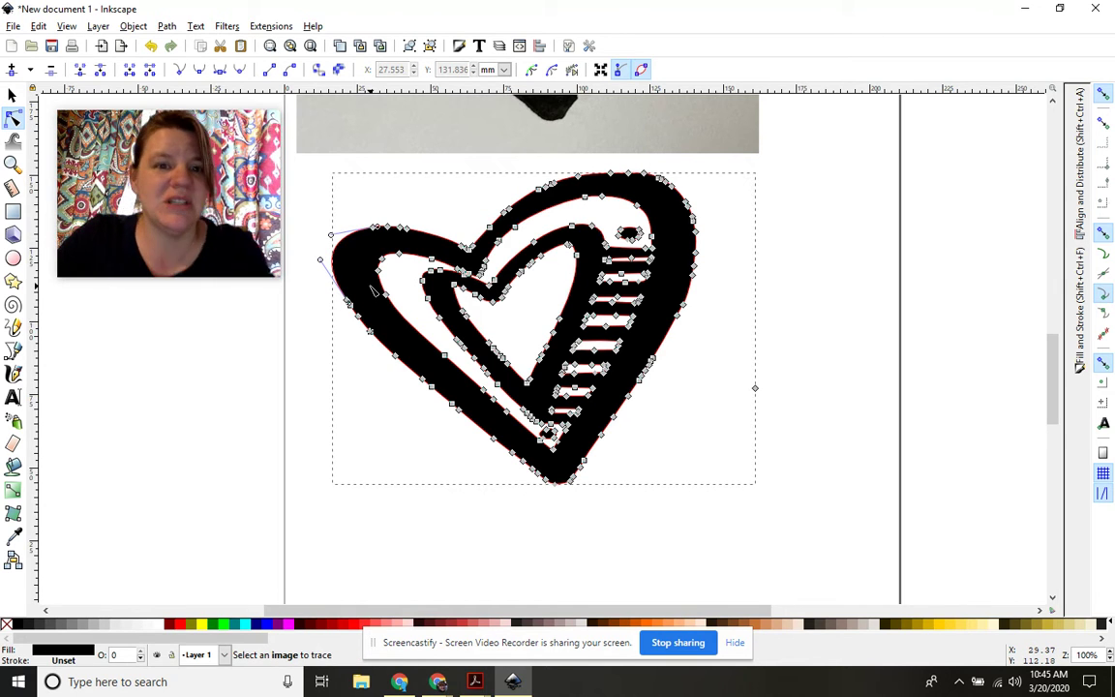
pyautogui.moveTo(330, 237)
pyautogui.mouseDown()
pyautogui.moveTo(308, 220)
pyautogui.moveTo(344, 276)
pyautogui.moveTo(791, 331)
pyautogui.moveTo(831, 480)
pyautogui.moveTo(846, 369)
pyautogui.moveTo(292, 136)
pyautogui.moveTo(200, 181)
pyautogui.moveTo(269, 309)
pyautogui.moveTo(293, 223)
pyautogui.moveTo(331, 199)
pyautogui.moveTo(310, 224)
pyautogui.moveTo(325, 235)
pyautogui.mouseUp()
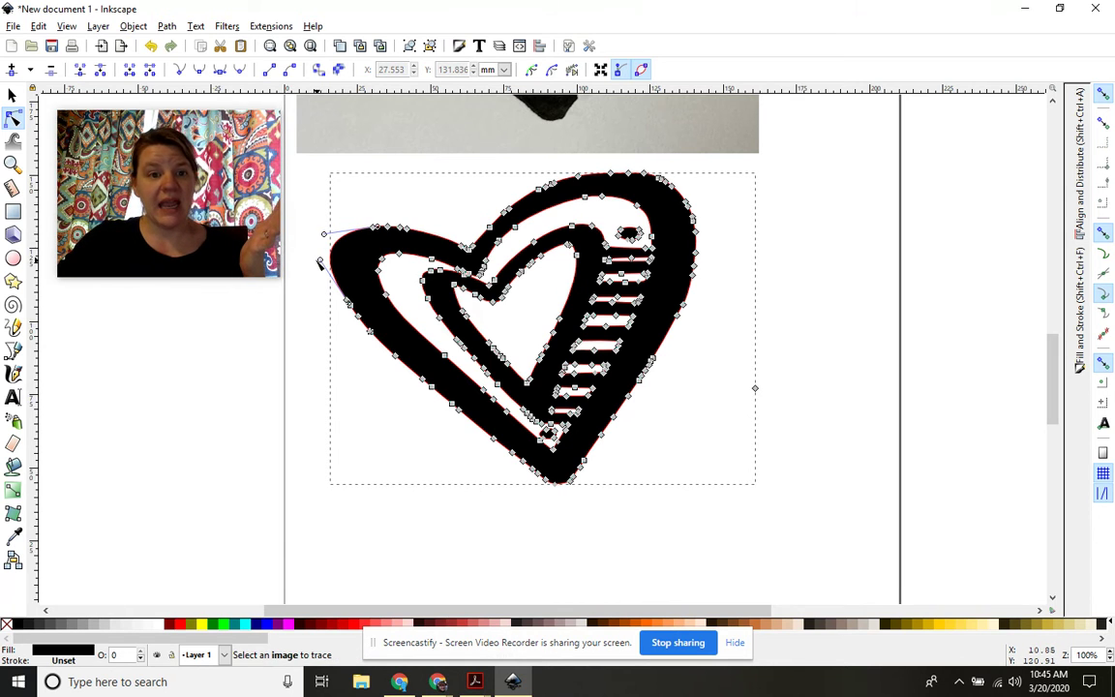
pyautogui.click(320, 263)
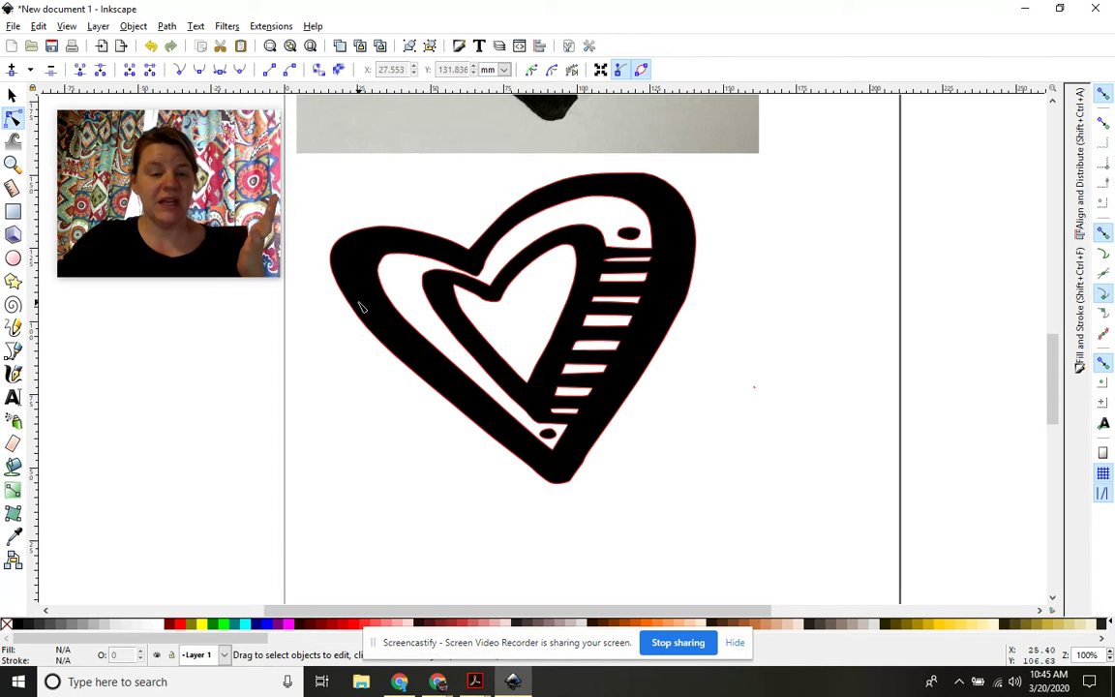
pyautogui.click(358, 306)
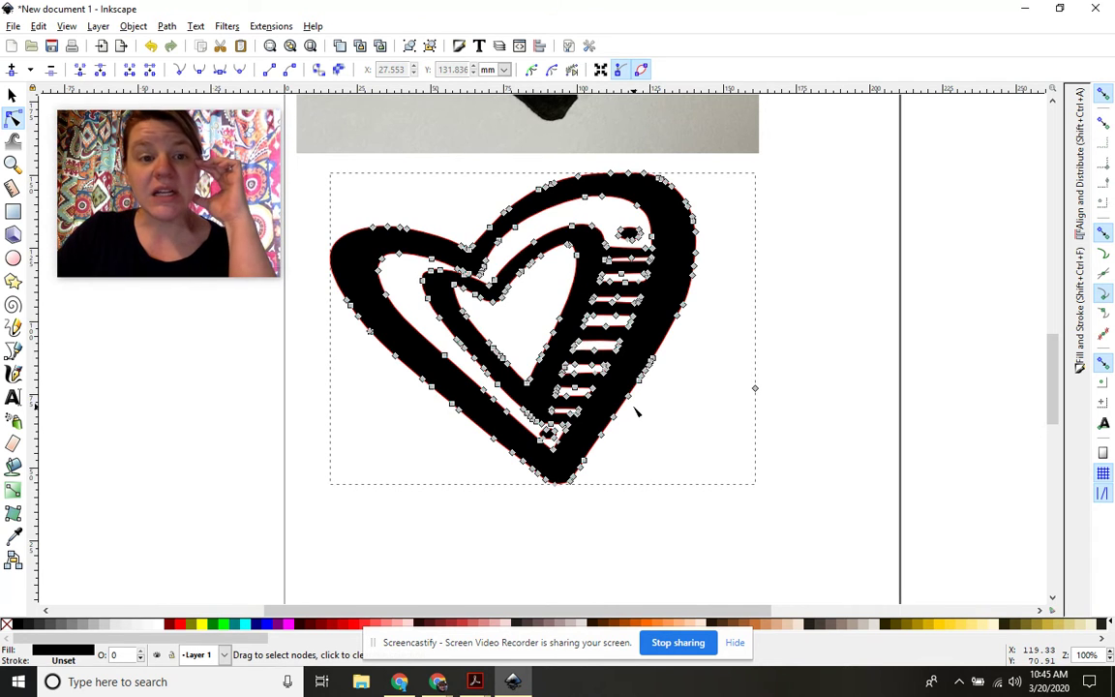
# - In Fill and Stroke, set the heart to No paint fill with a flat black 0.010 in stroke
pyautogui.click(132, 27)
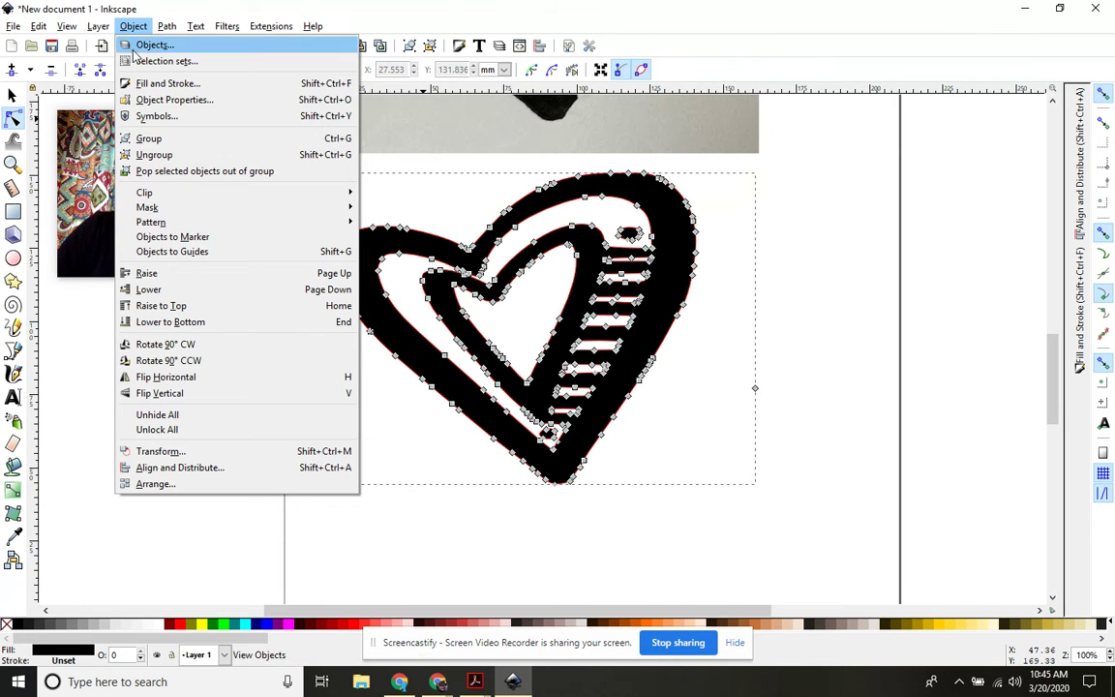
pyautogui.click(143, 85)
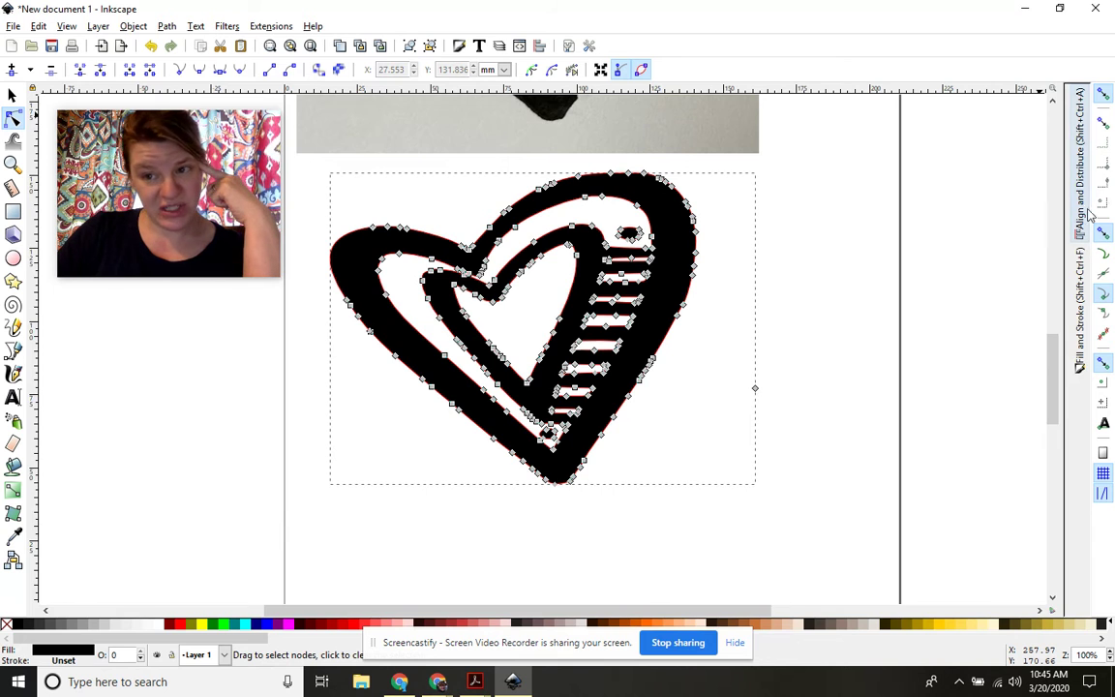
pyautogui.click(1079, 325)
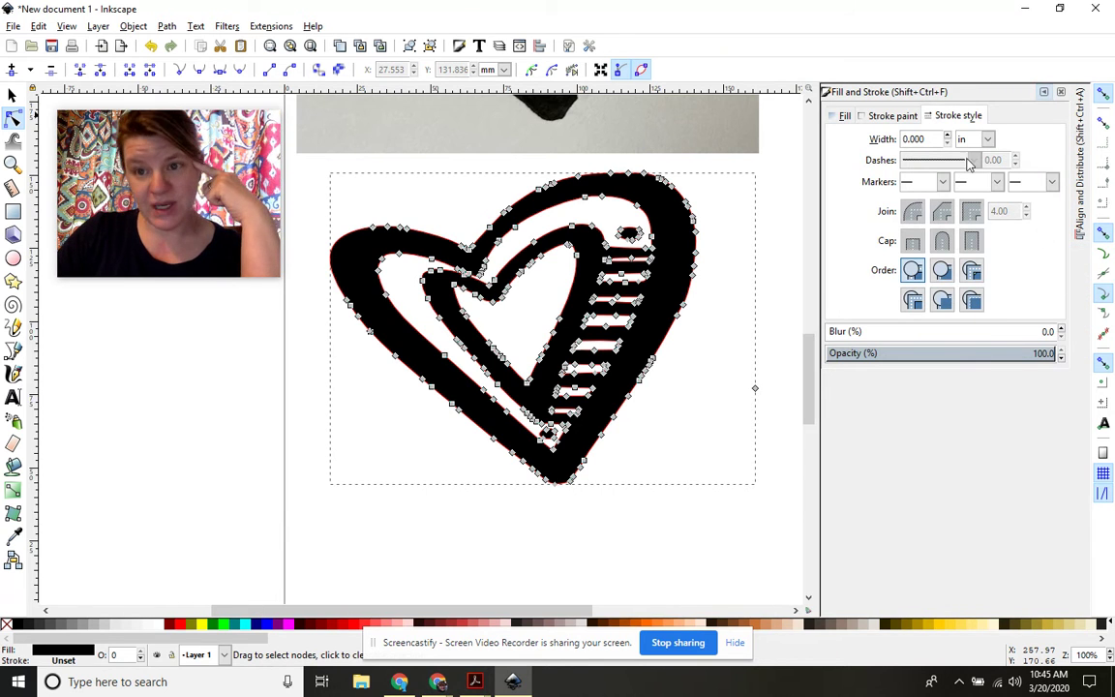
pyautogui.click(842, 115)
pyautogui.click(841, 142)
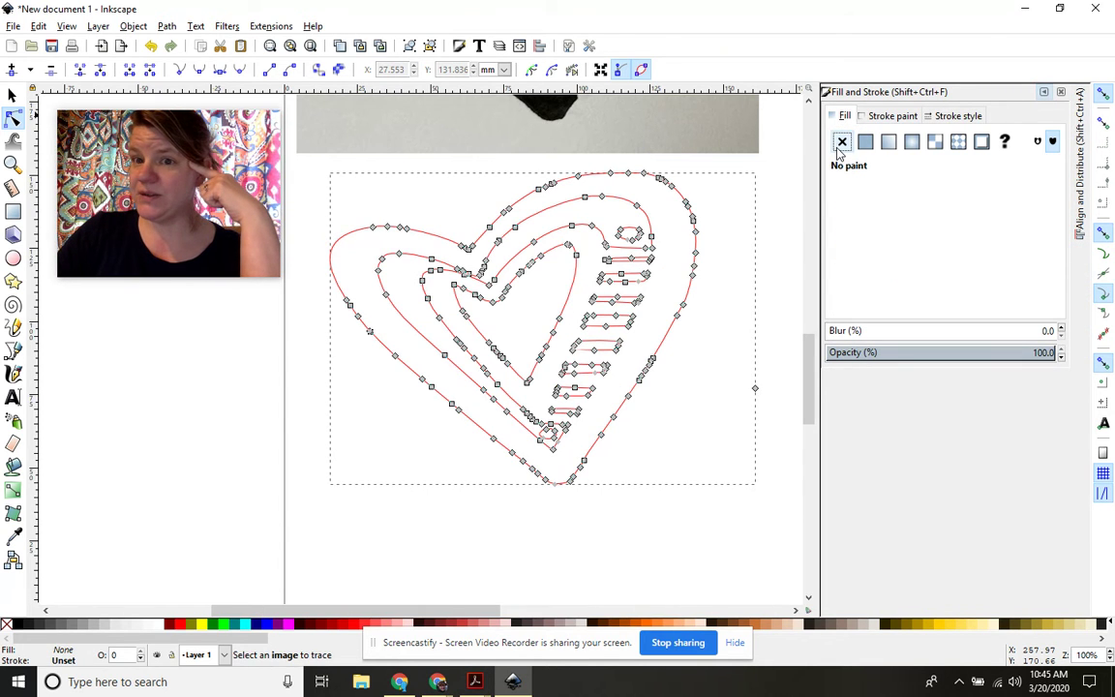
pyautogui.click(890, 115)
pyautogui.click(865, 142)
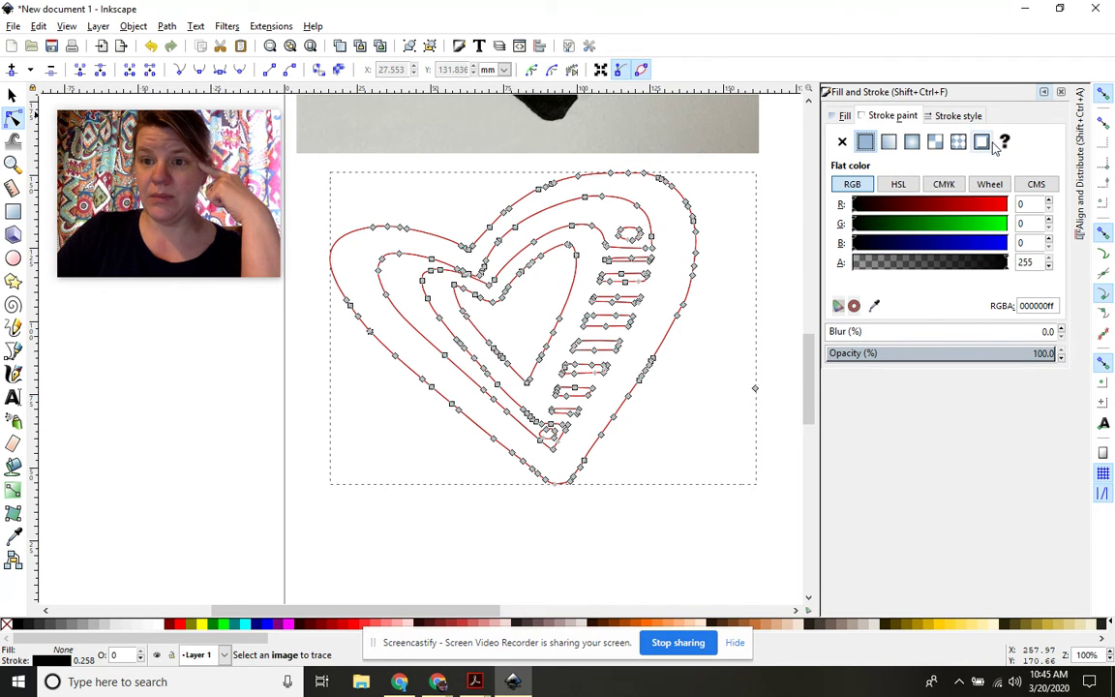
pyautogui.click(969, 117)
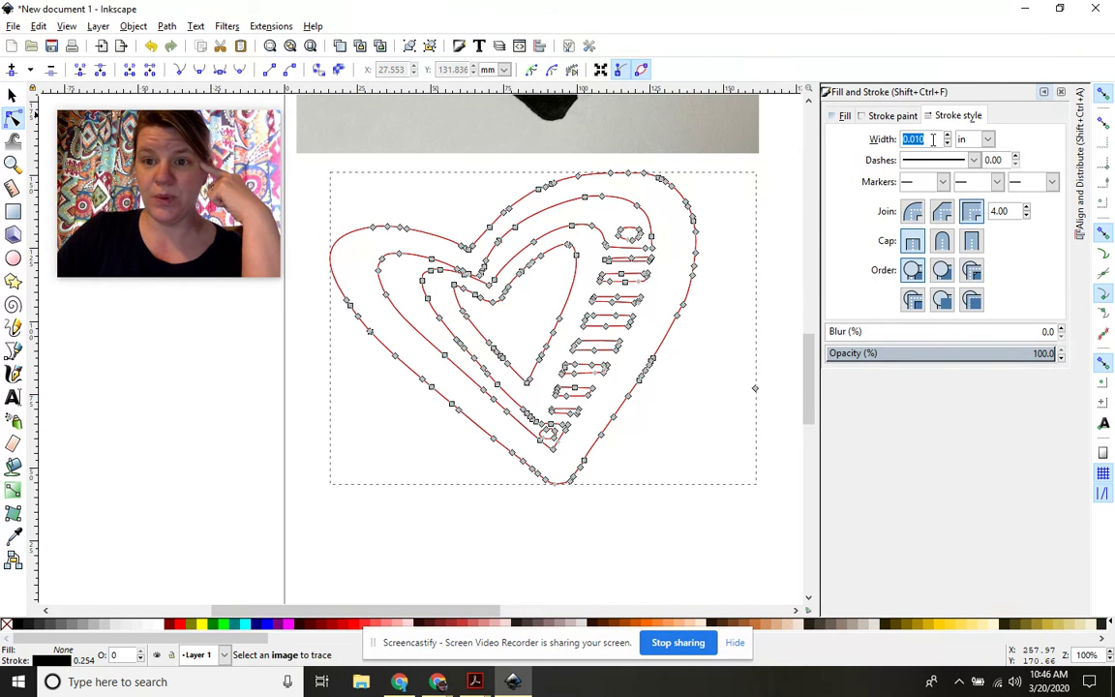
pyautogui.click(893, 116)
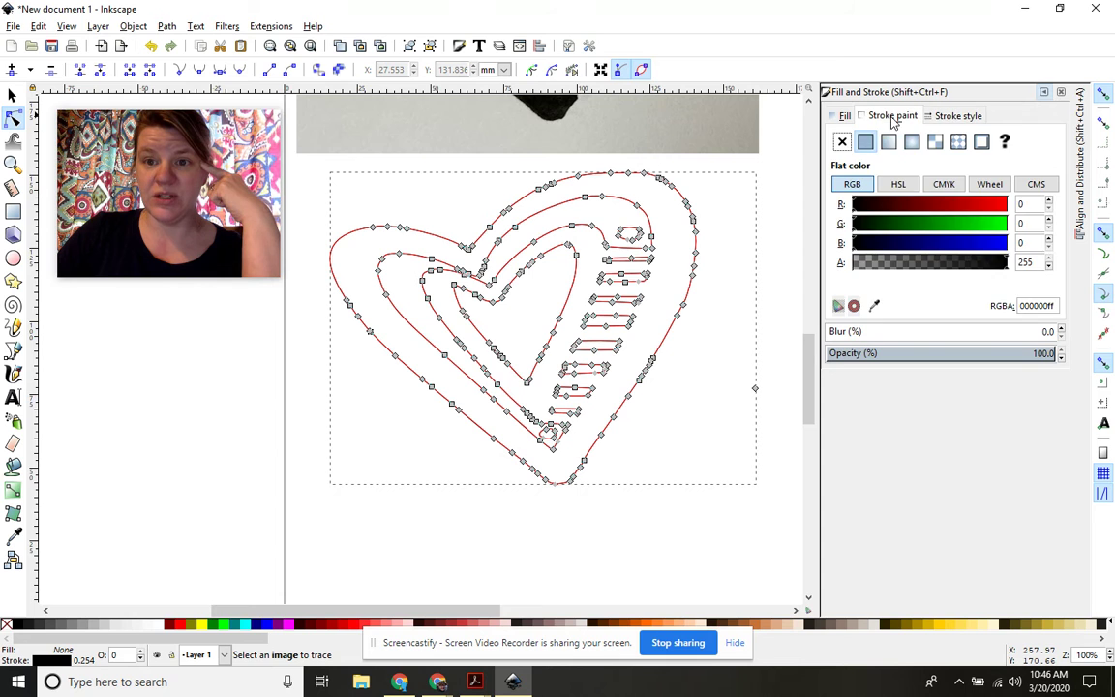
pyautogui.click(723, 466)
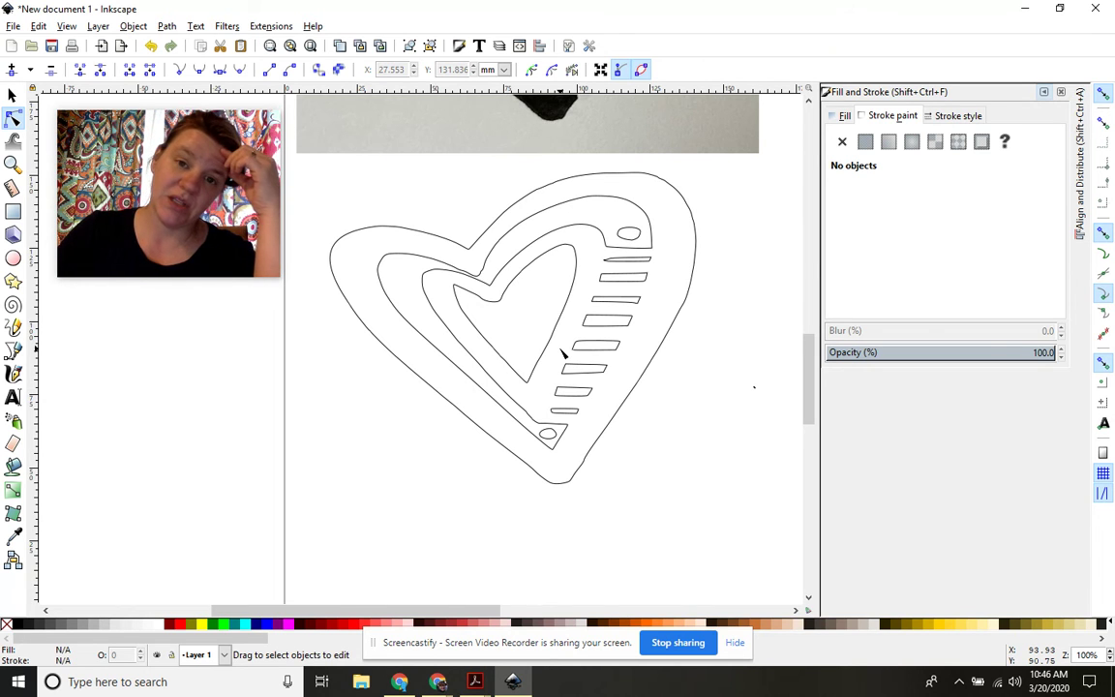
# - Scroll to compare the photo with its outline, then zoom out to show the whole page
pyautogui.scroll(10, 515, 249)
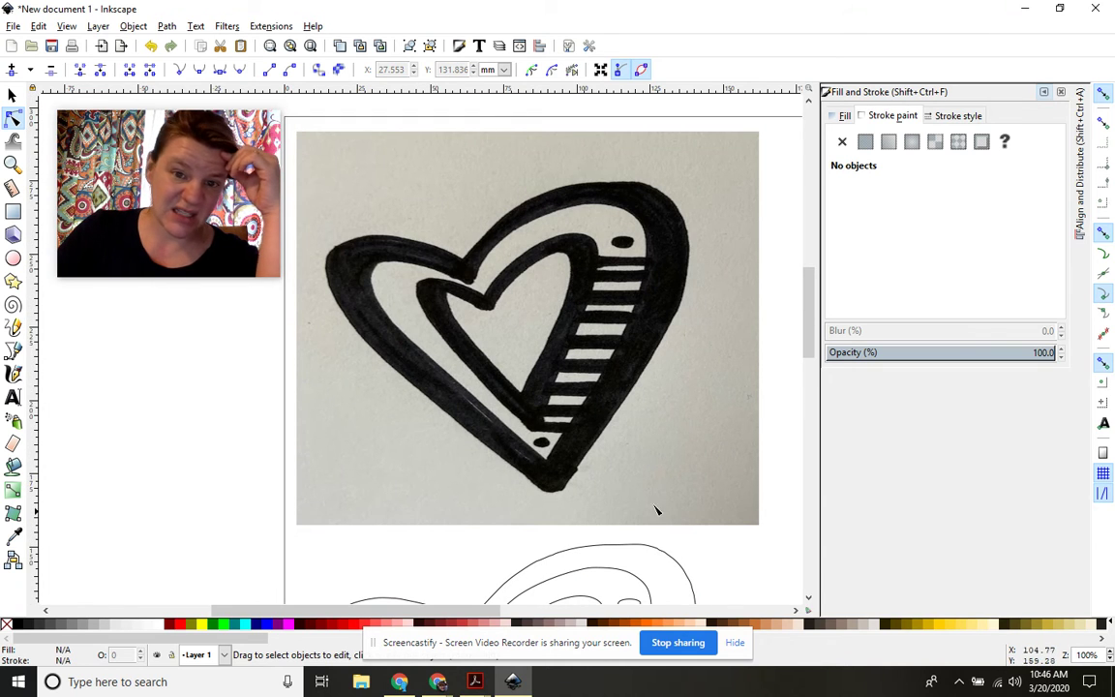
pyautogui.scroll(-2, 557, 405)
pyautogui.scroll(-10, 559, 405)
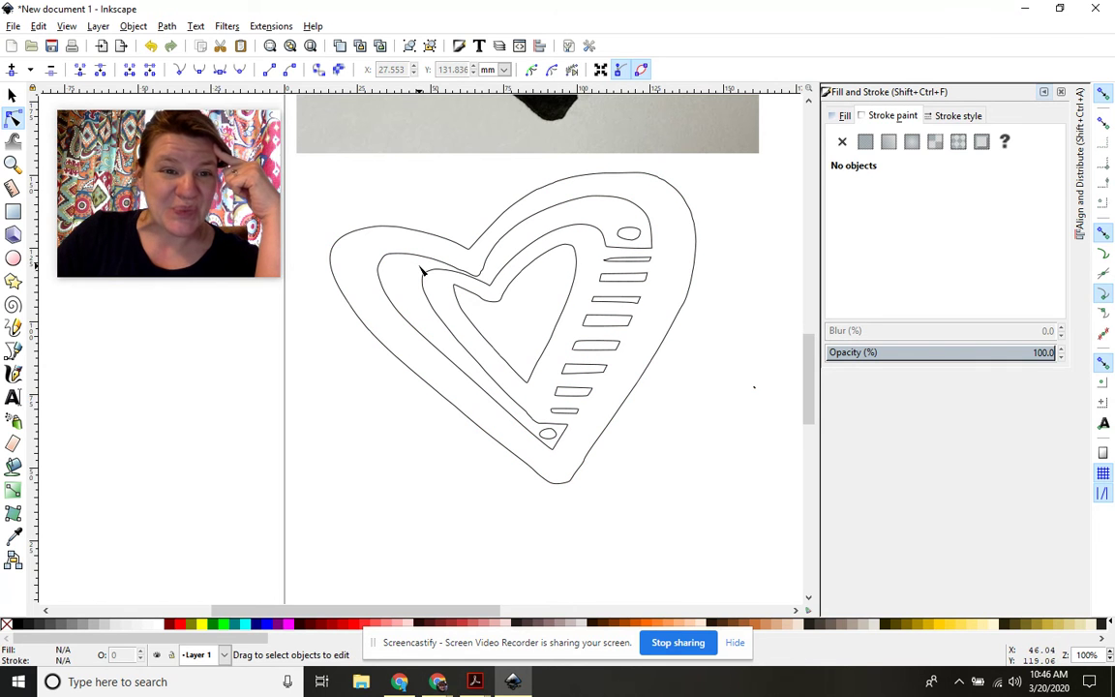
pyautogui.scroll(2, 421, 269)
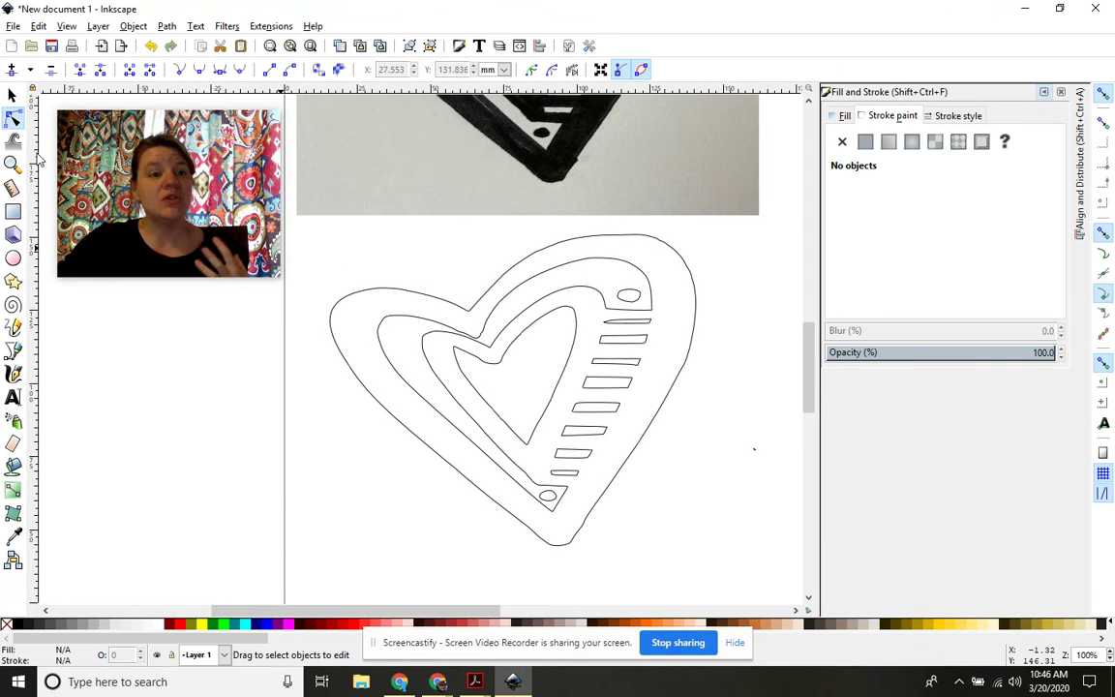
pyautogui.click(12, 165)
pyautogui.click(31, 69)
pyautogui.click(32, 69)
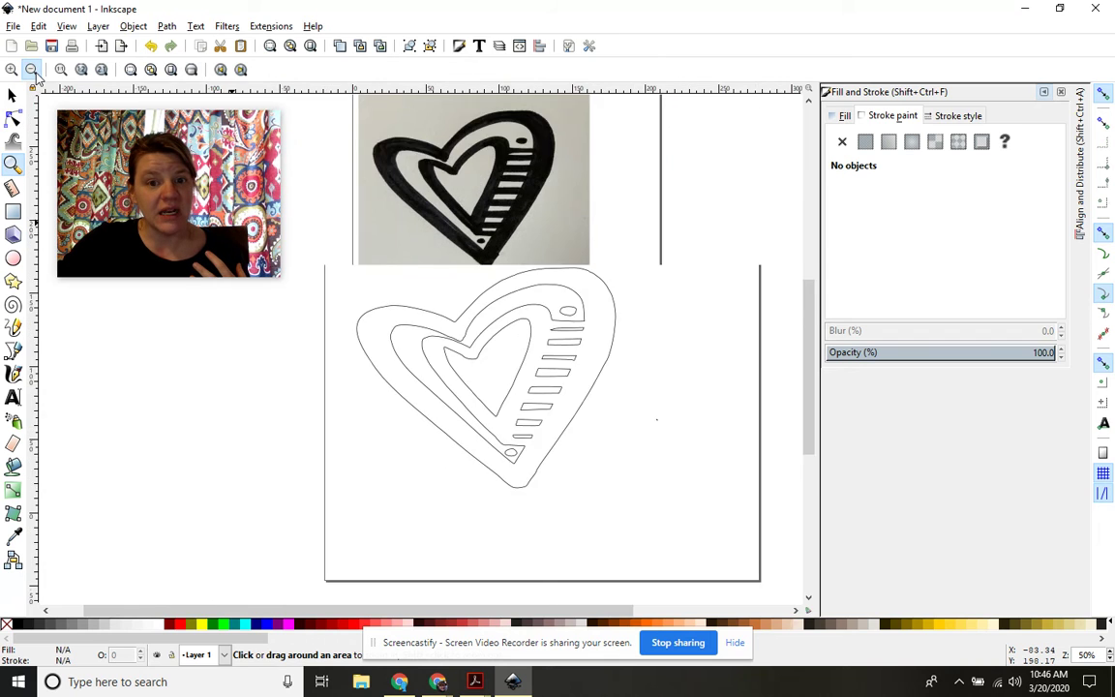
pyautogui.click(32, 69)
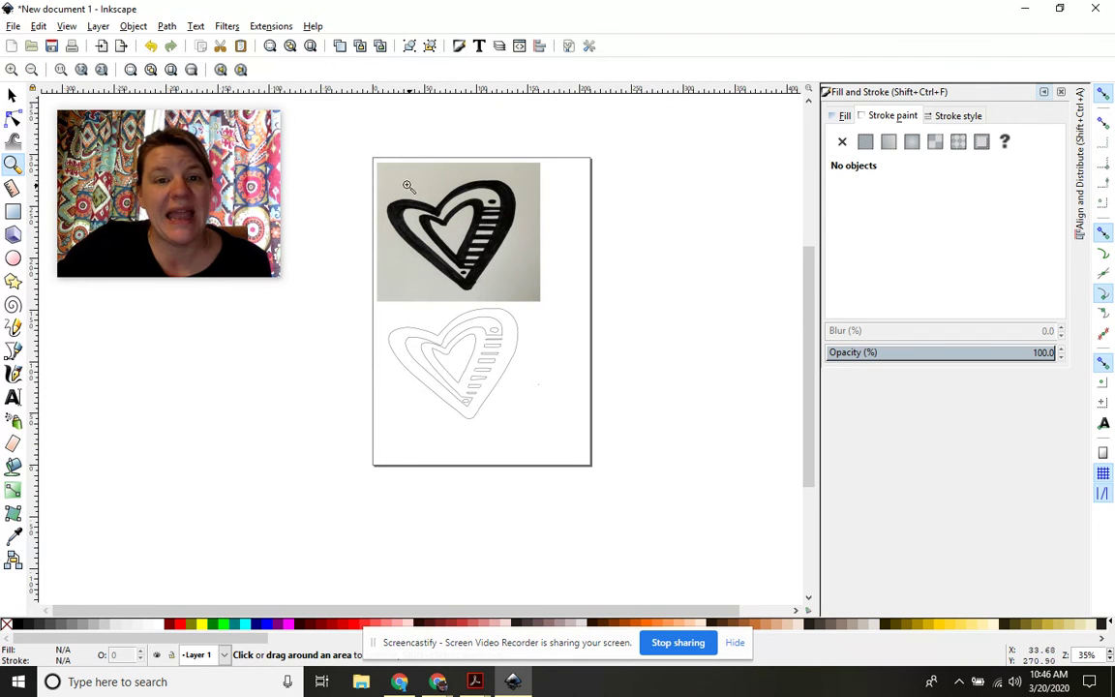